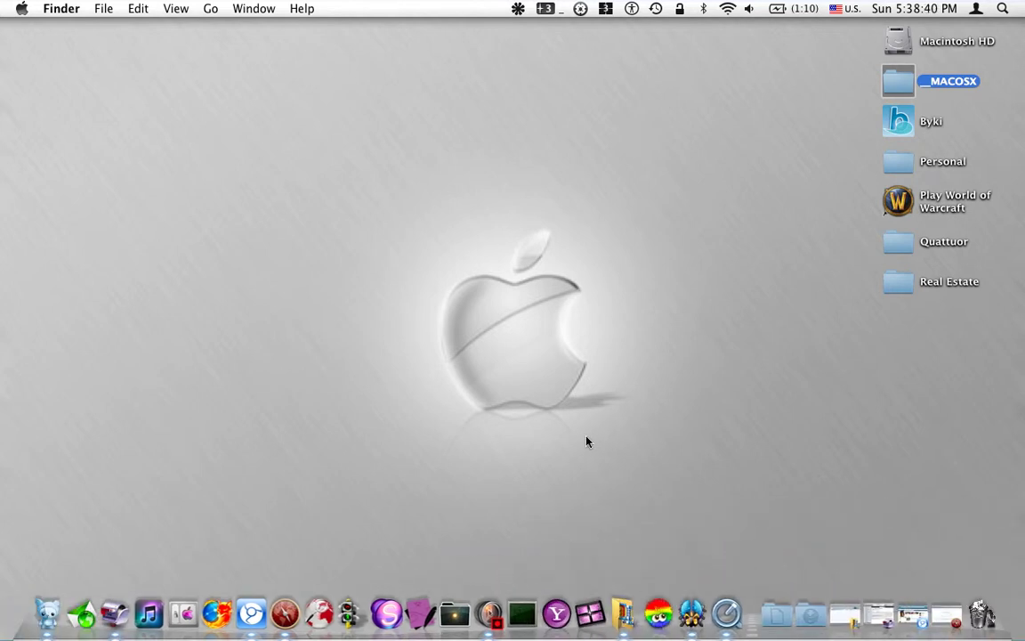
Step: View the Mac OS X version in About This Mac, and close the window
left_click(23, 9)
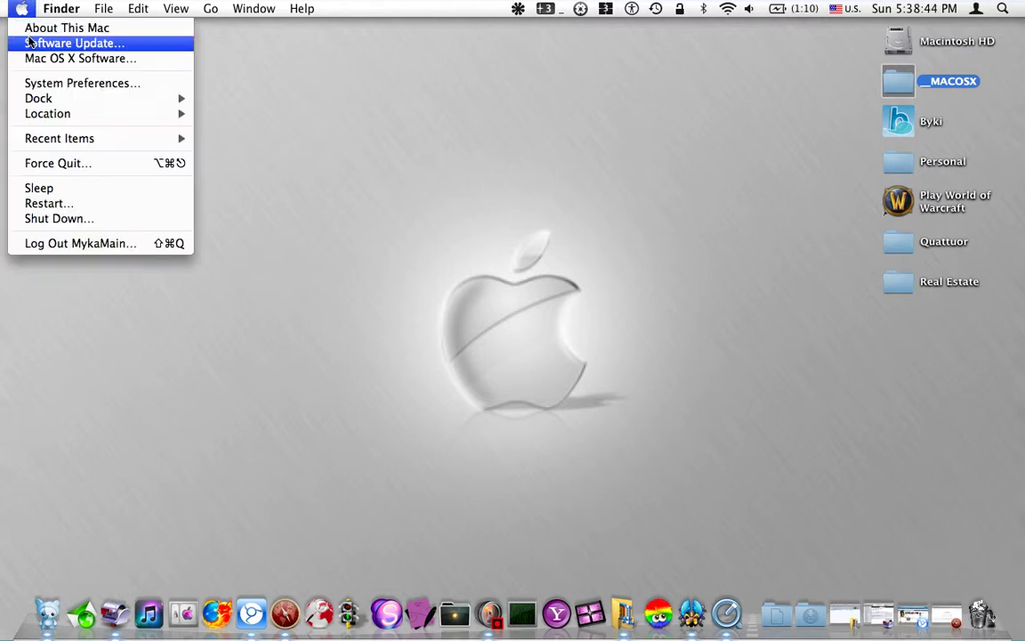
left_click(30, 30)
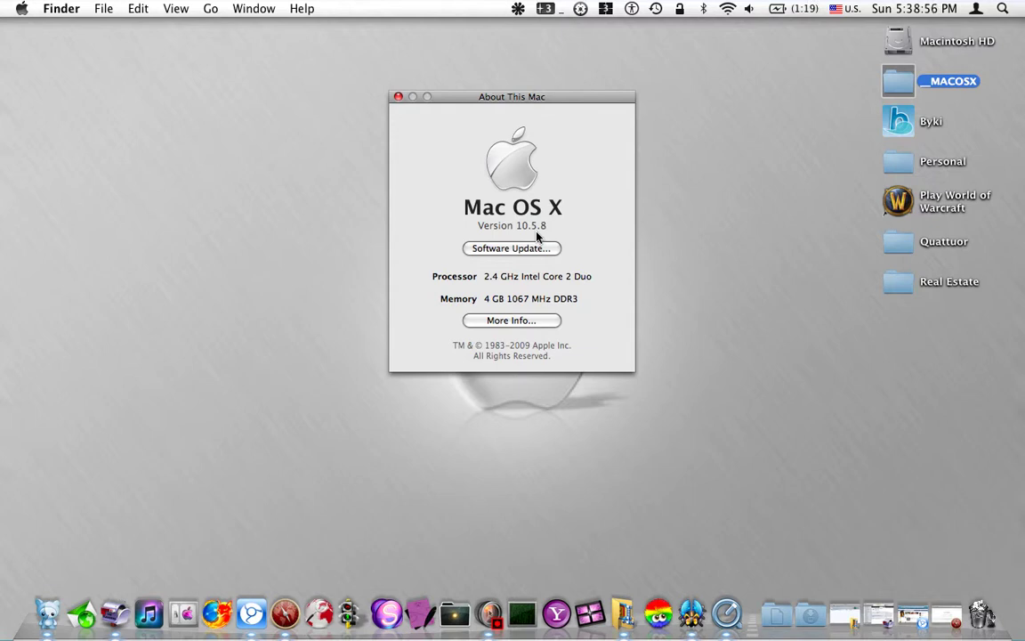
left_click(399, 97)
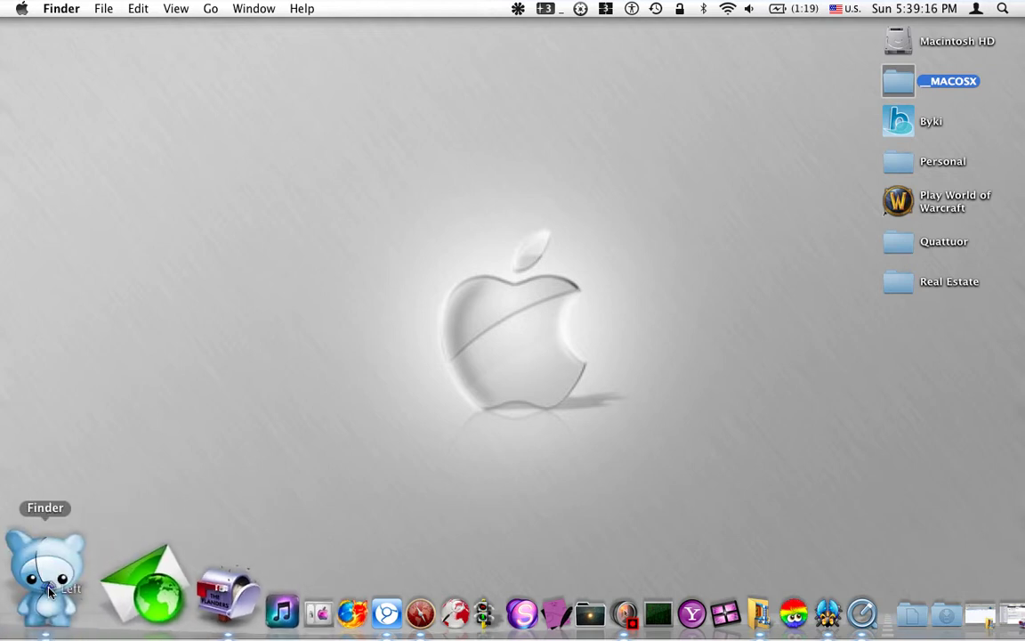
Step: Locate the Switch application in the Applications folder, and close the Finder window
left_click(49, 589)
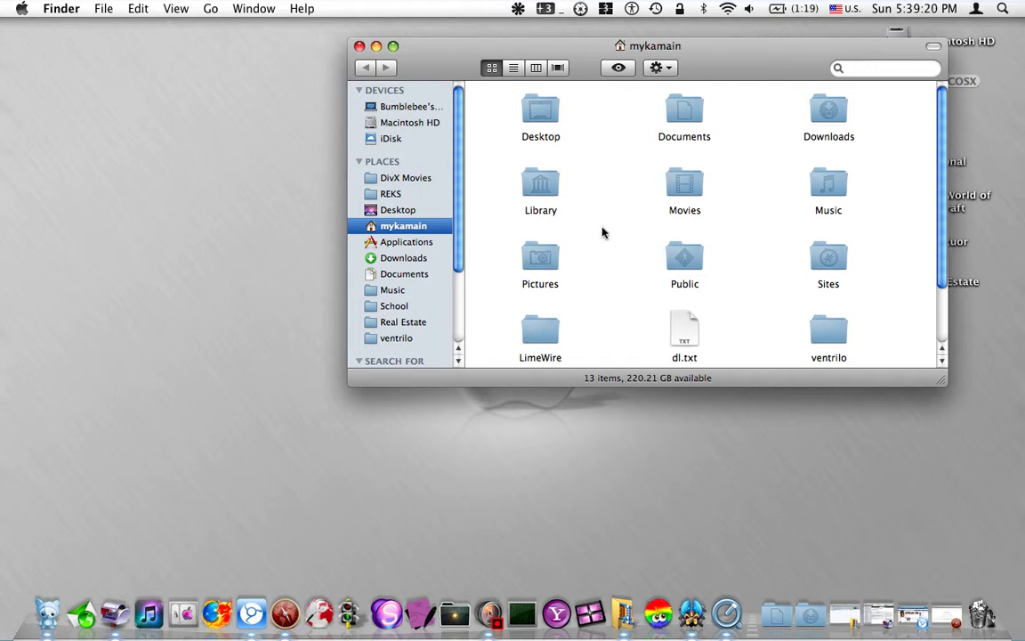
left_click(395, 242)
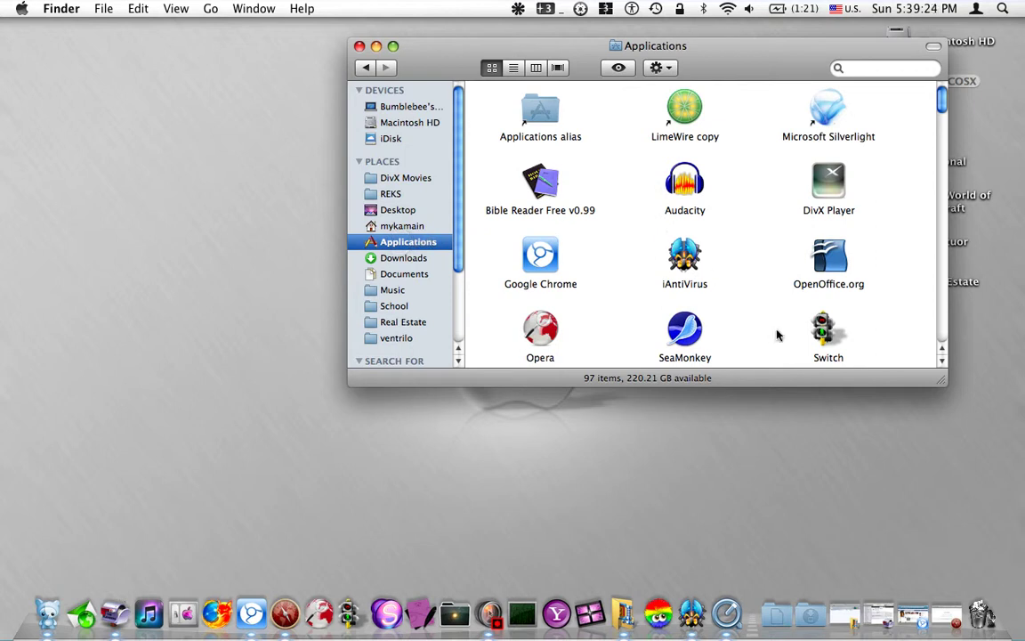
left_click(823, 335)
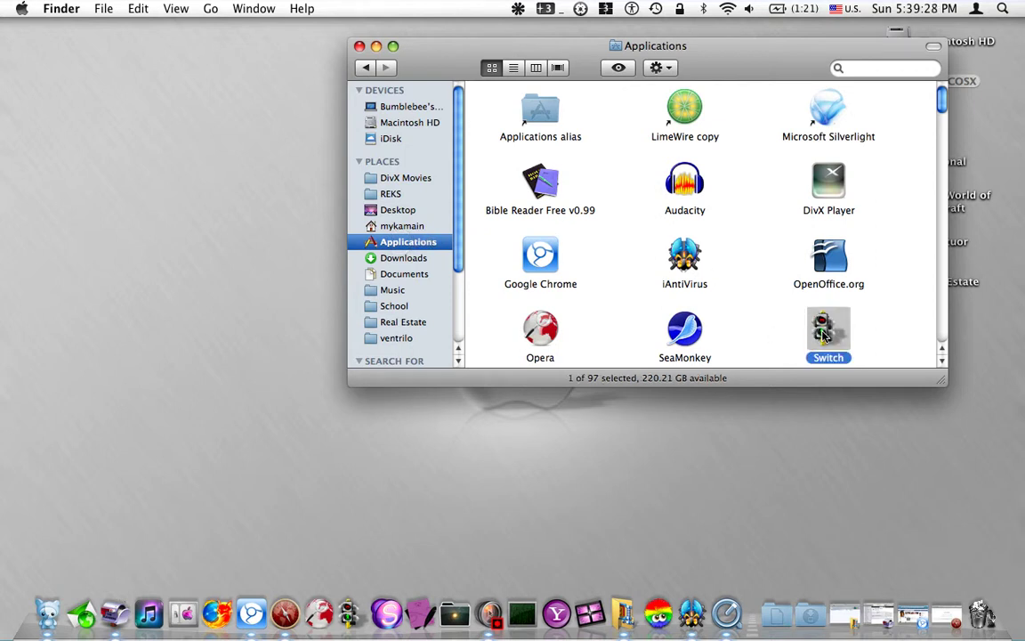
left_click(359, 46)
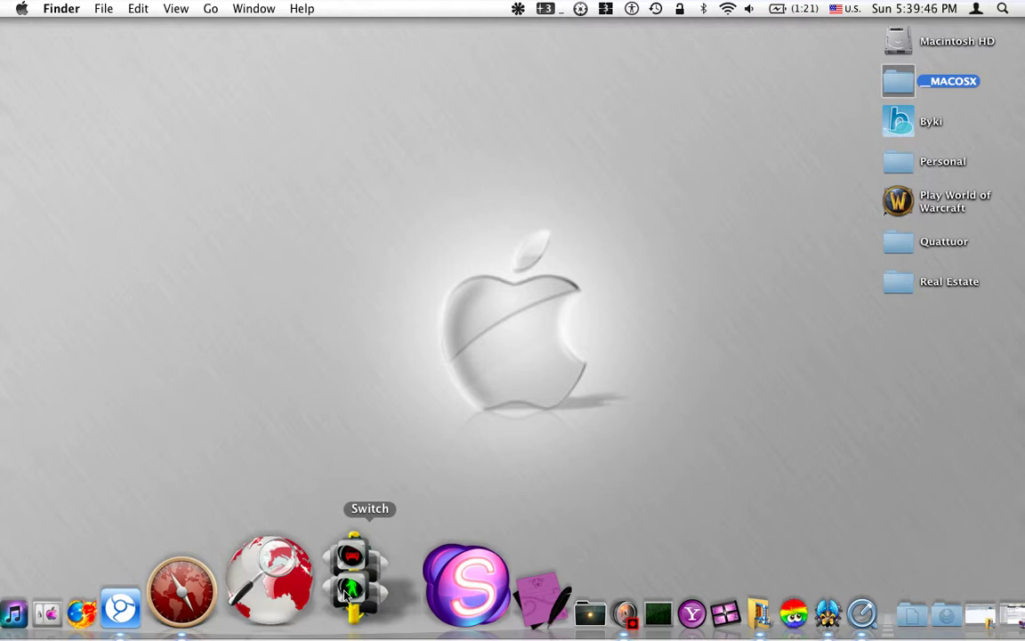
Step: Remove the Switch icon from the Dock
left_click(346, 595)
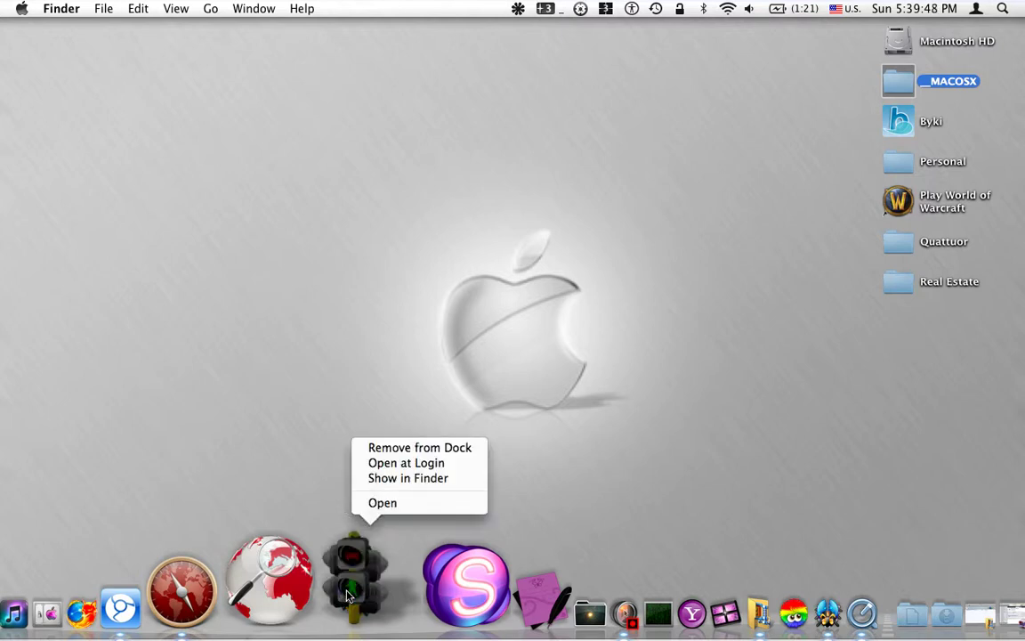
left_click(416, 447)
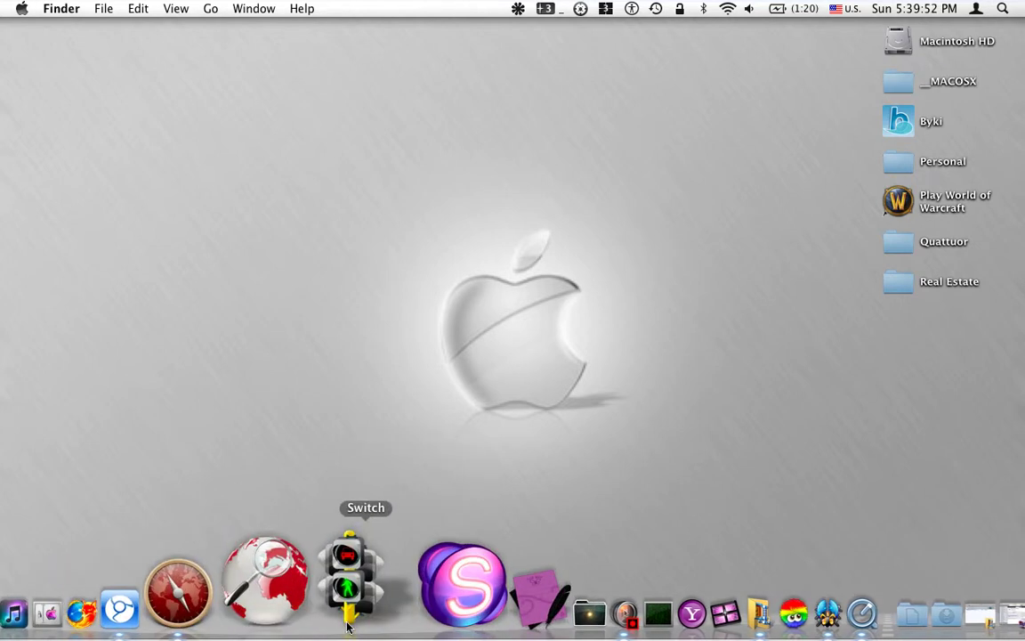
left_click_drag(347, 627, 561, 300)
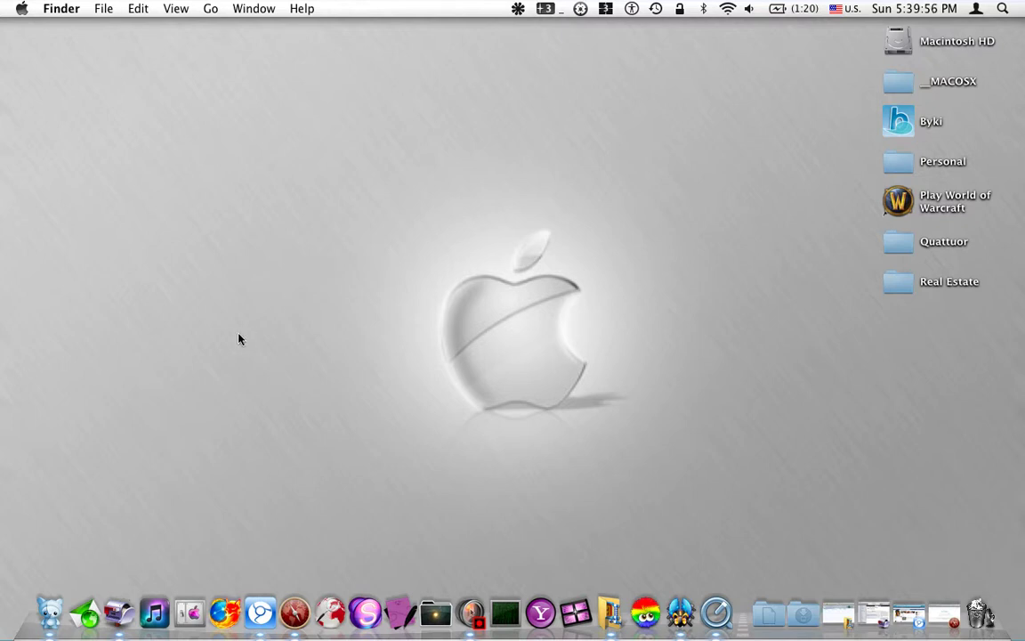
left_click(51, 607)
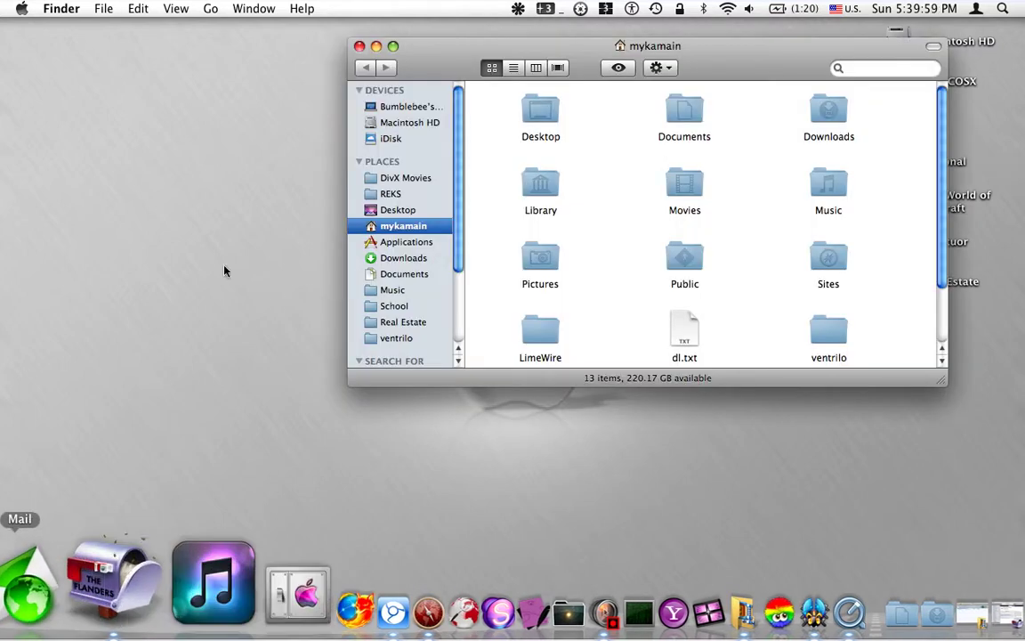
left_click(359, 46)
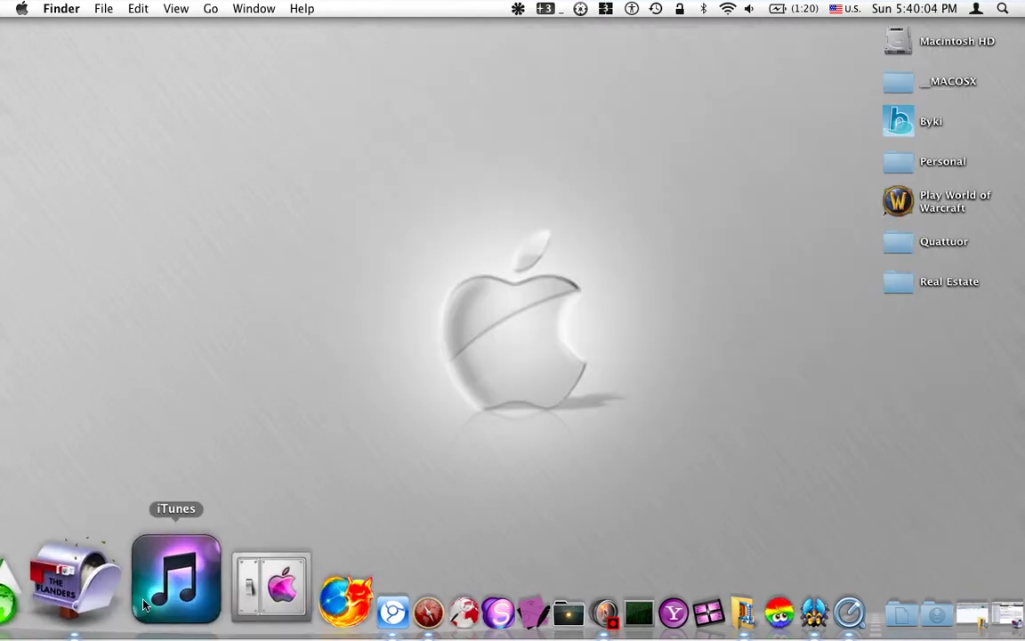
Step: Switch to Safari and search iconseeker.com for "finder" icons
left_click(299, 608)
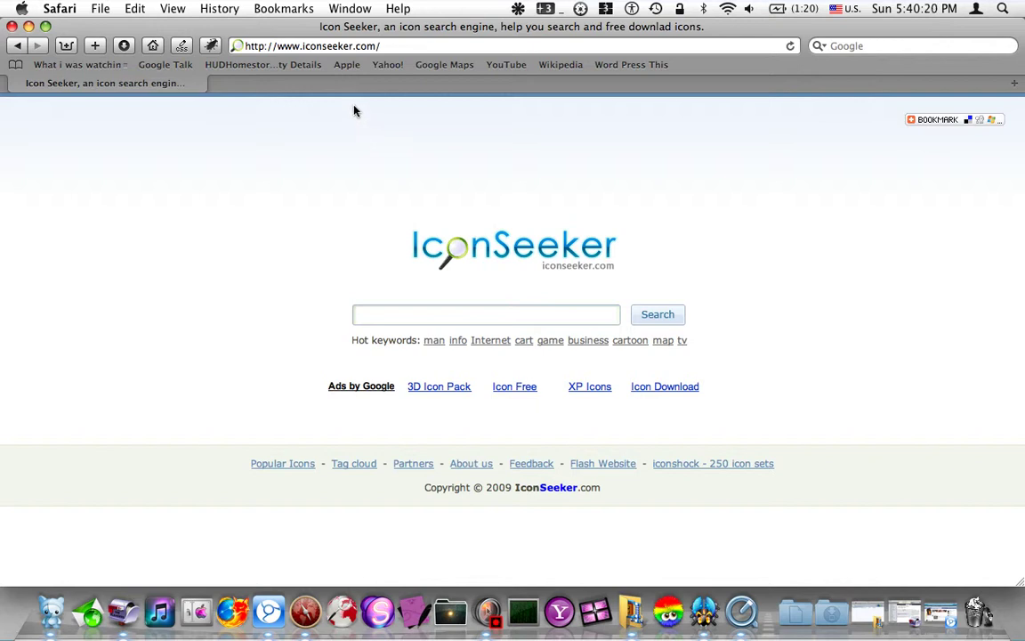
left_click(391, 314)
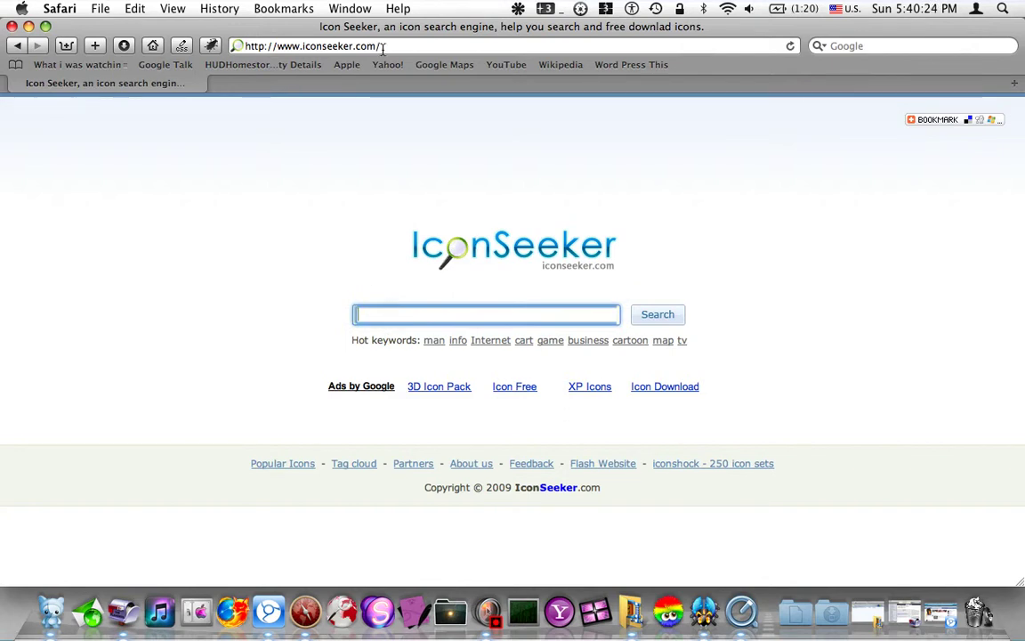
left_click(339, 45)
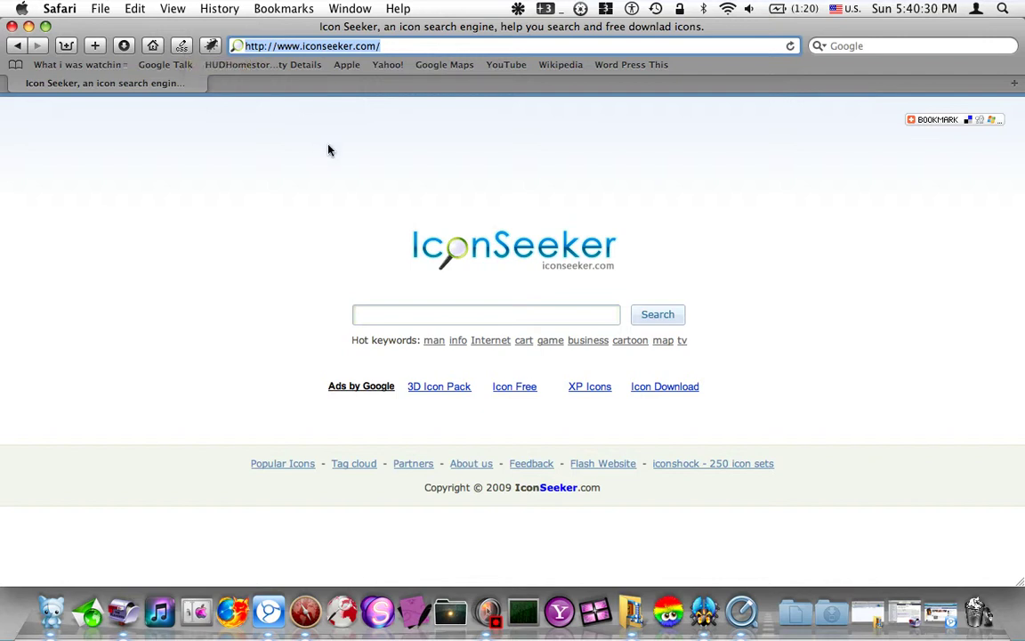
left_click(383, 312)
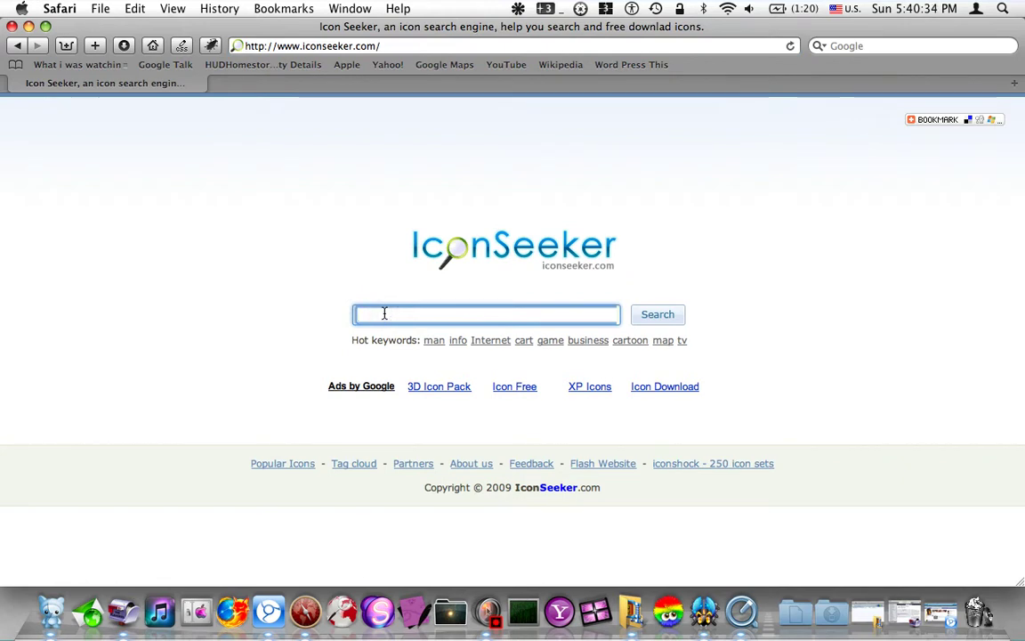
type("finder")
key("Return")
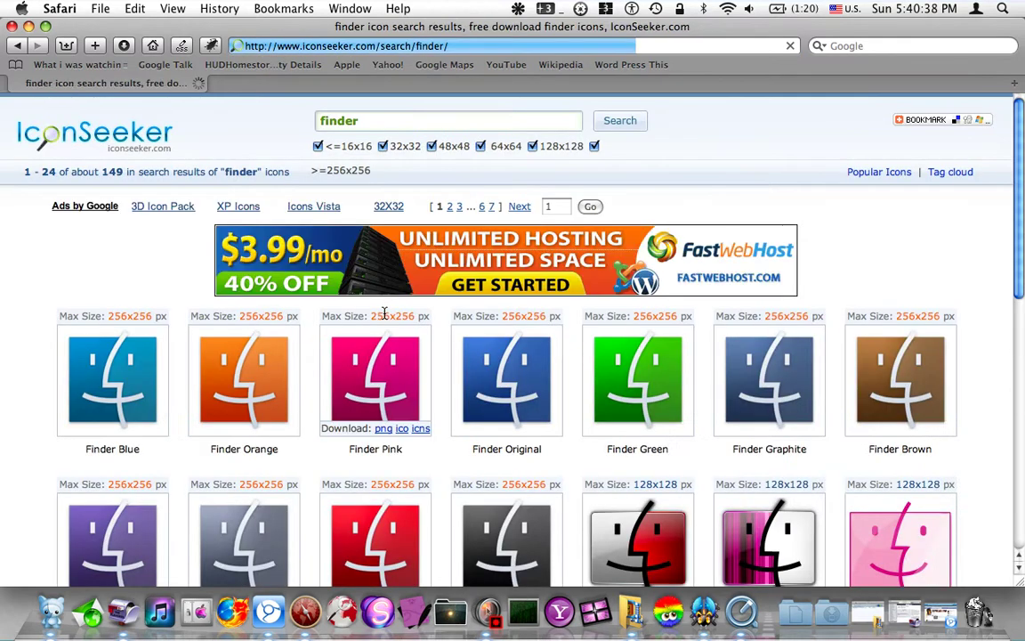
Step: Browse the finder icon results on the first two pages and open page 3
scroll(496, 401, "down", 5)
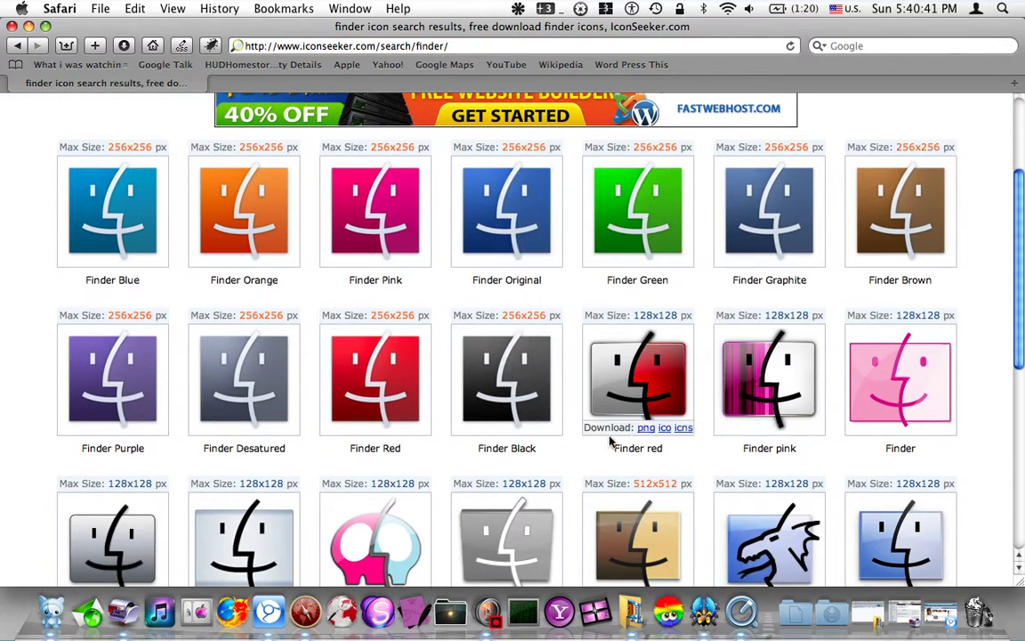
scroll(610, 442, "down", 5)
scroll(570, 445, "down", 2)
scroll(549, 448, "down", 3)
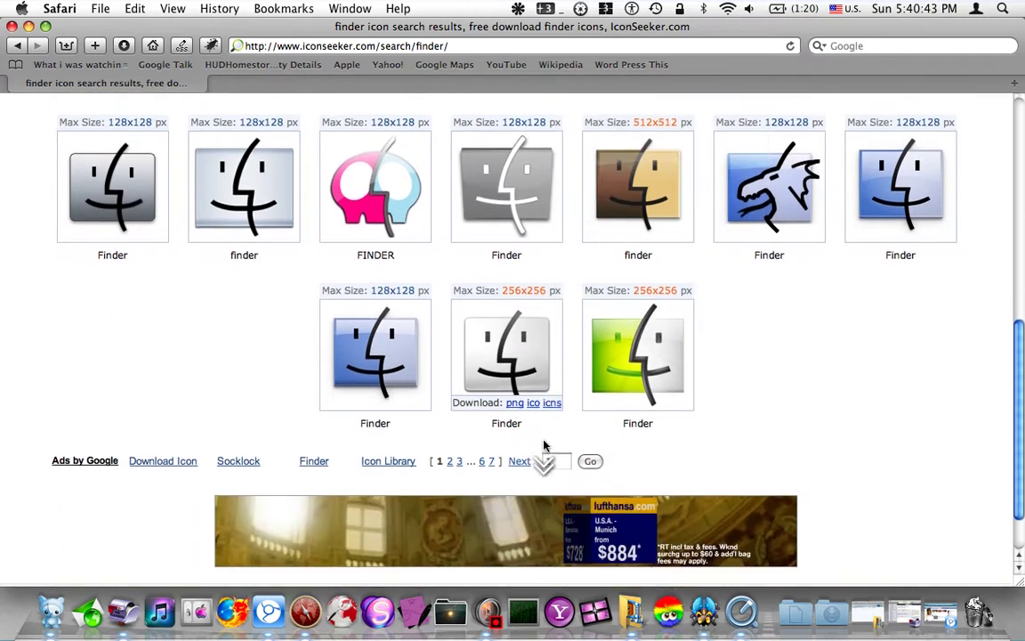
left_click(449, 449)
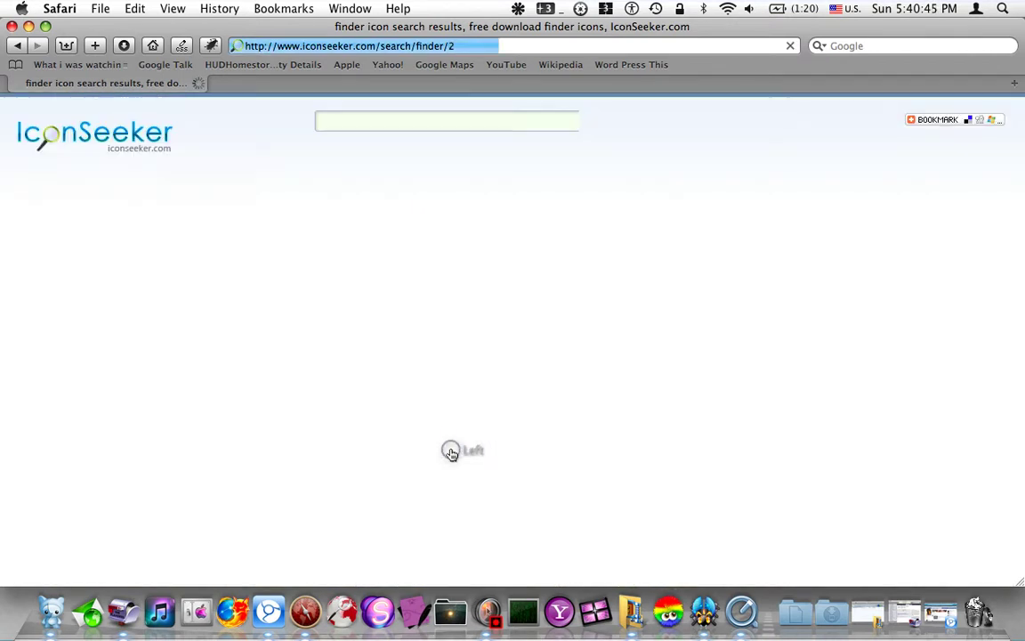
scroll(472, 392, "down", 3)
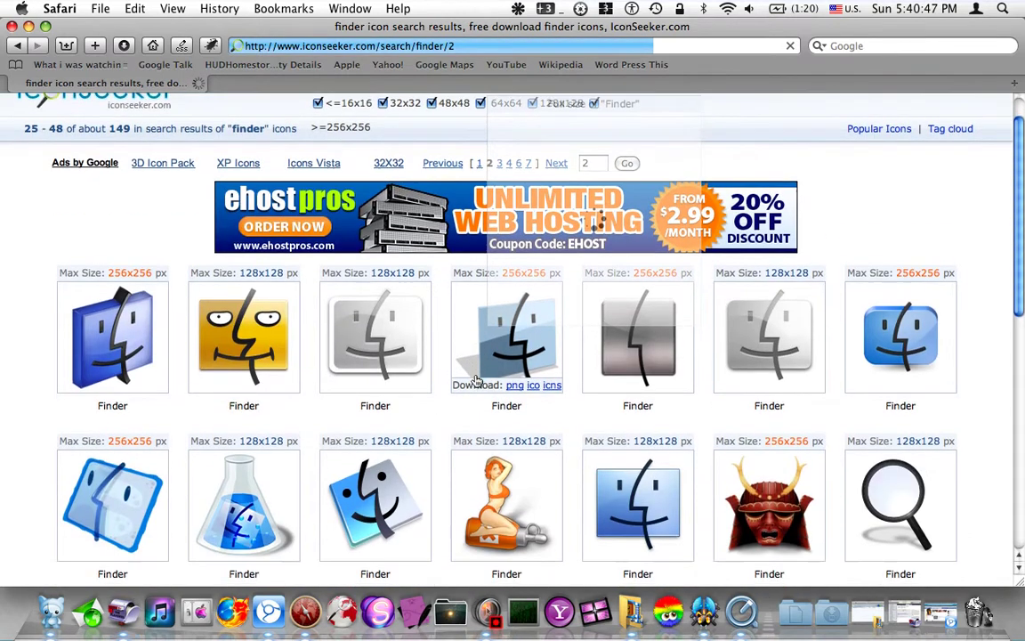
scroll(476, 380, "down", 5)
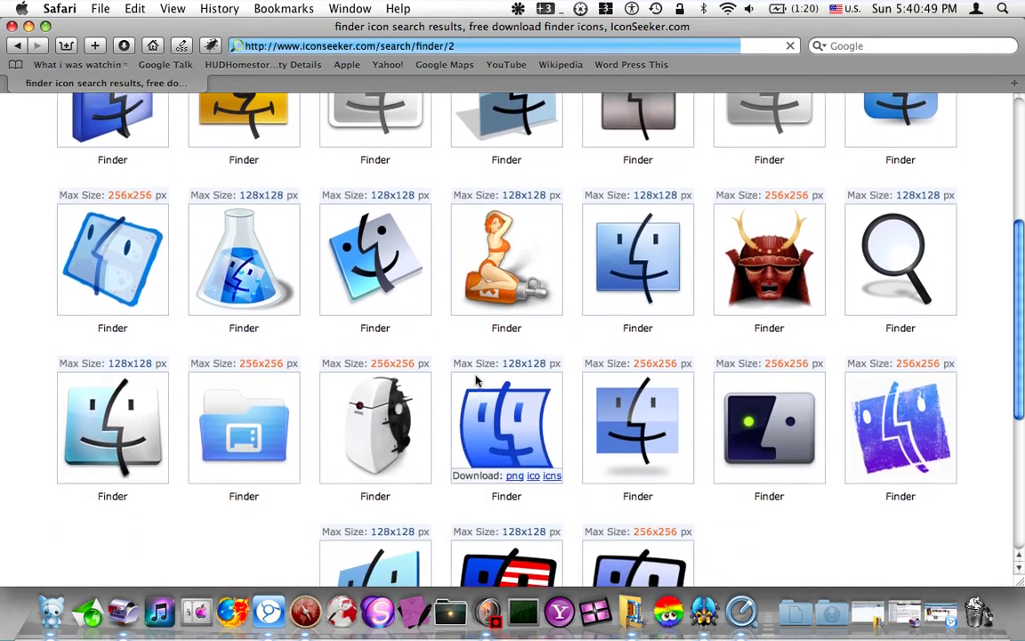
scroll(476, 380, "down", 5)
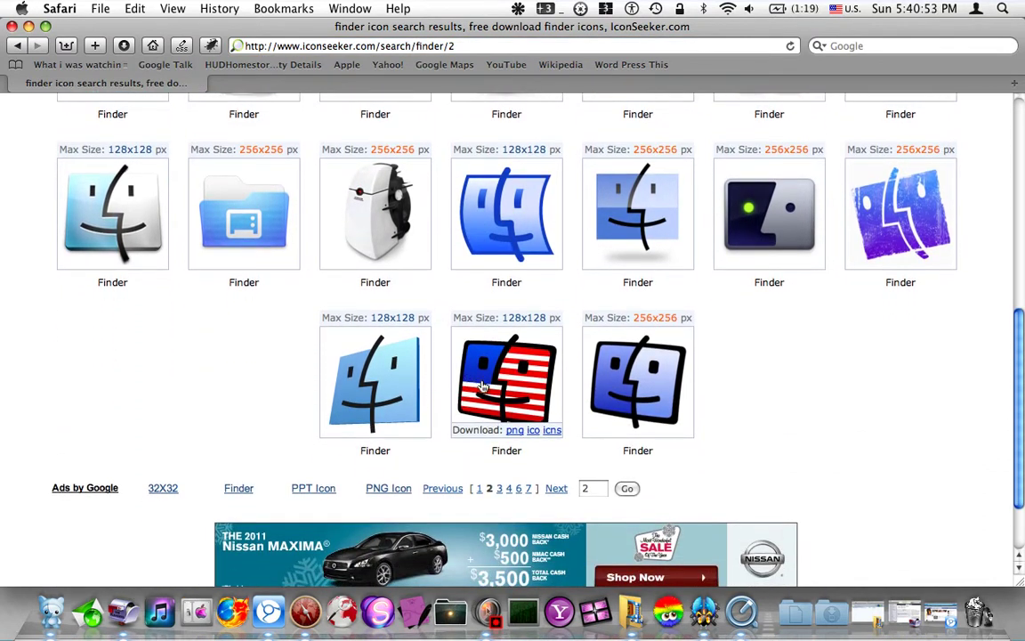
left_click(500, 489)
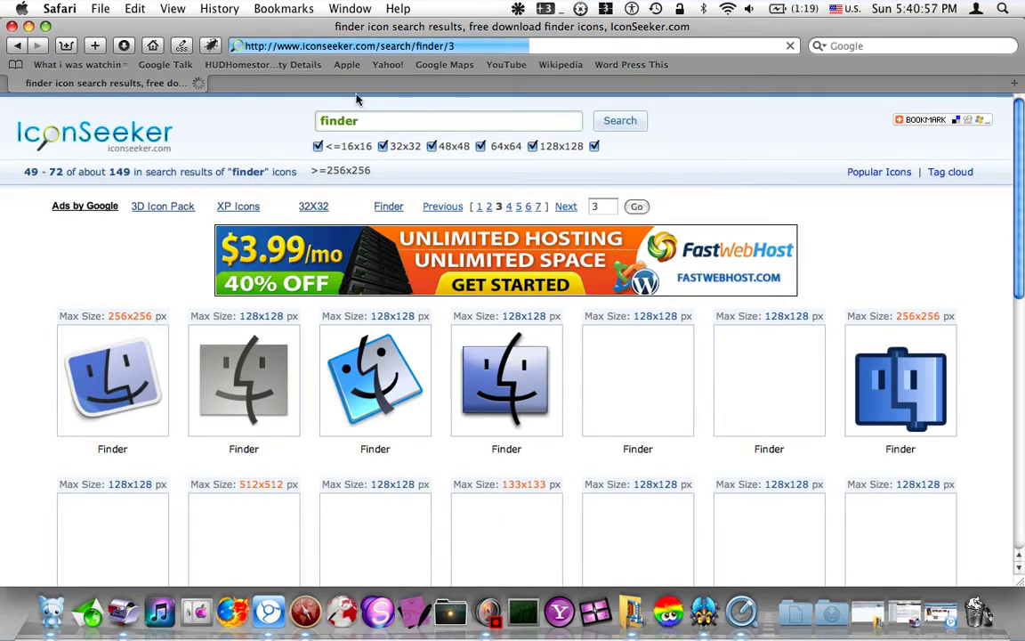
Step: Search IconSeeker for "switch" icons
left_click(372, 121)
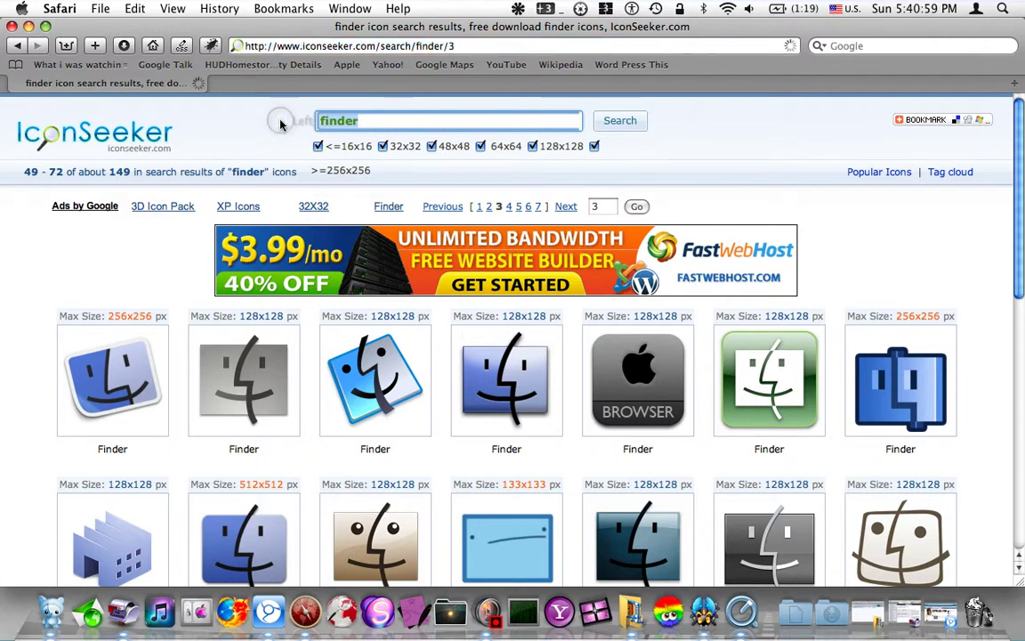
type("switch")
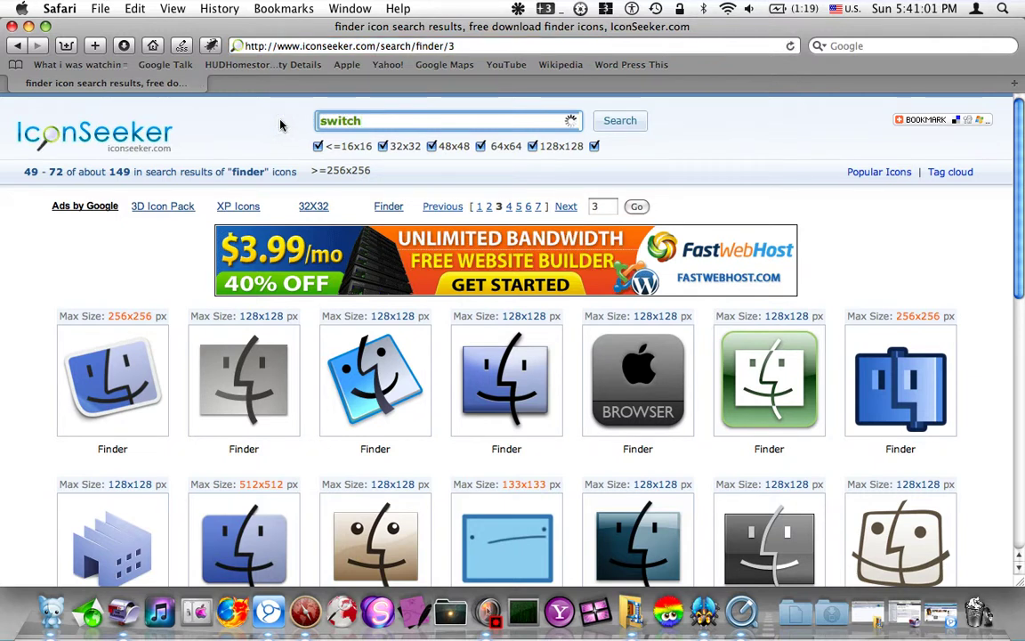
key("Return")
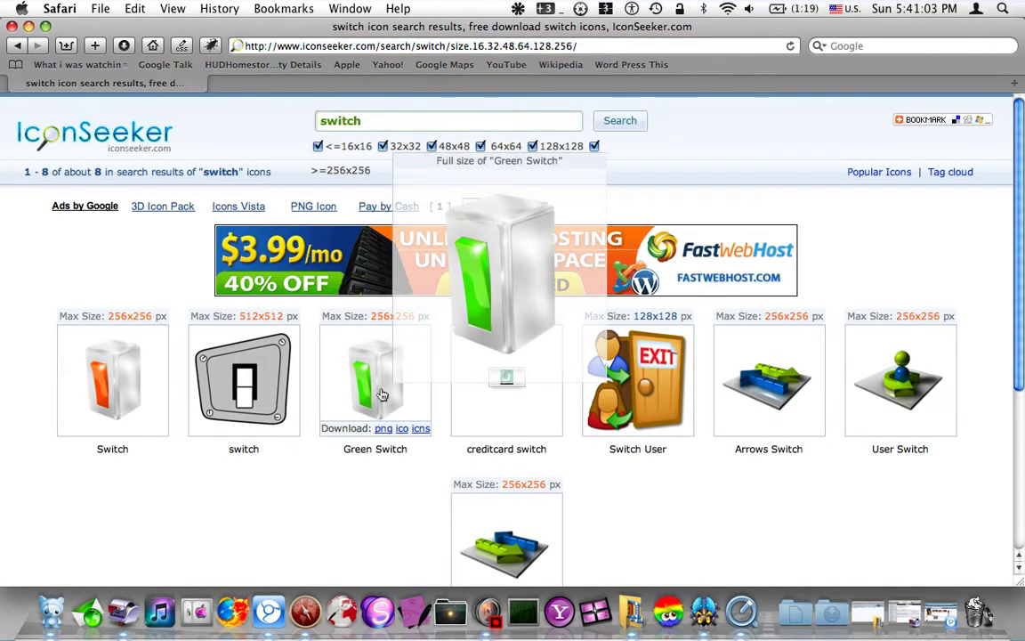
Step: Open the PNG files of the "User Switch" icon and copy the 256x256px image
mouse_move(886, 402)
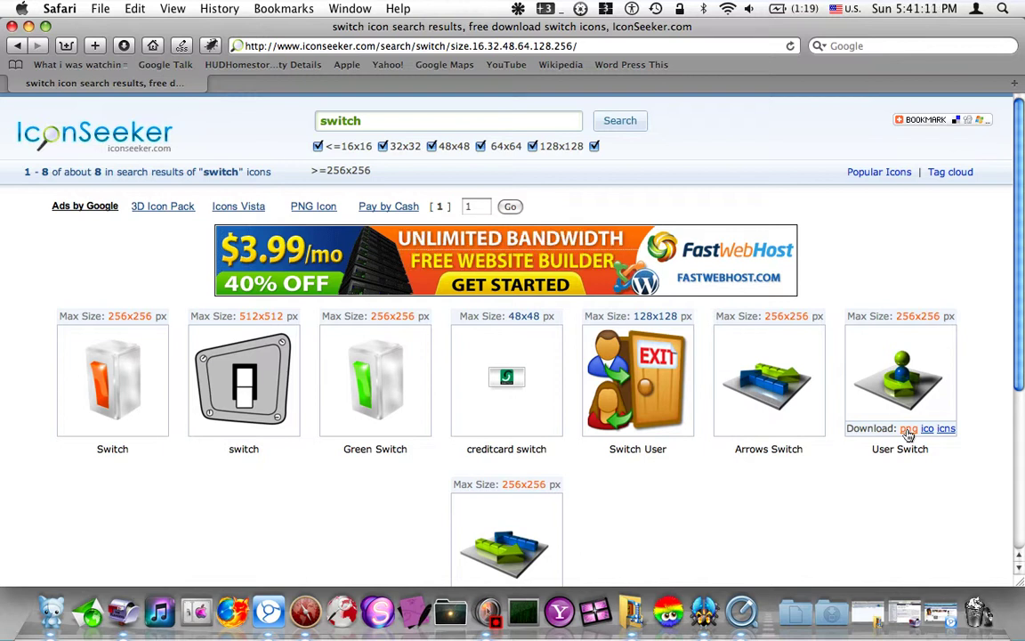
left_click(908, 429)
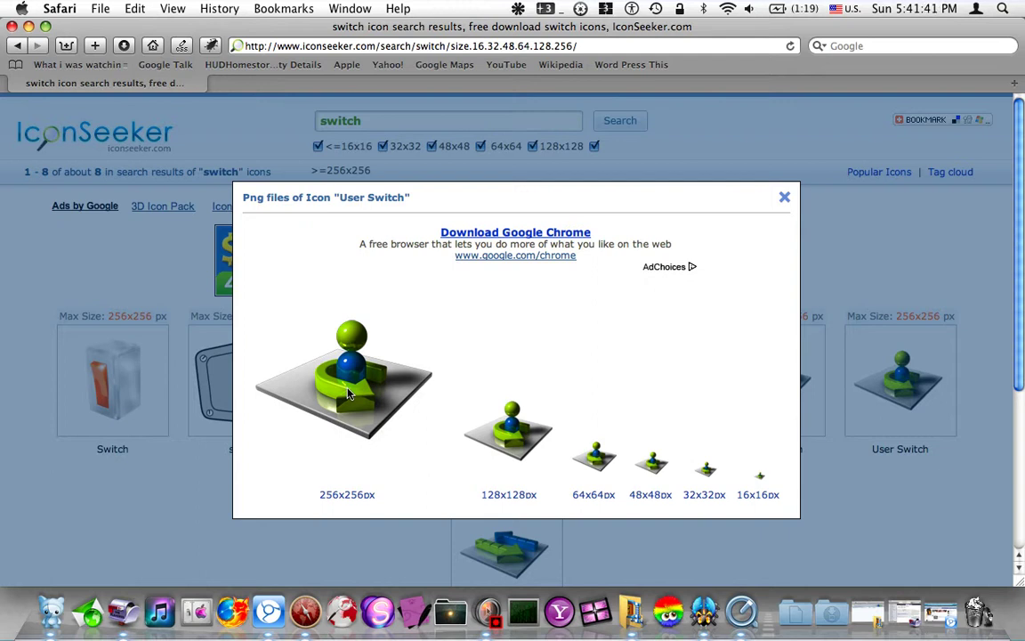
right_click(349, 394)
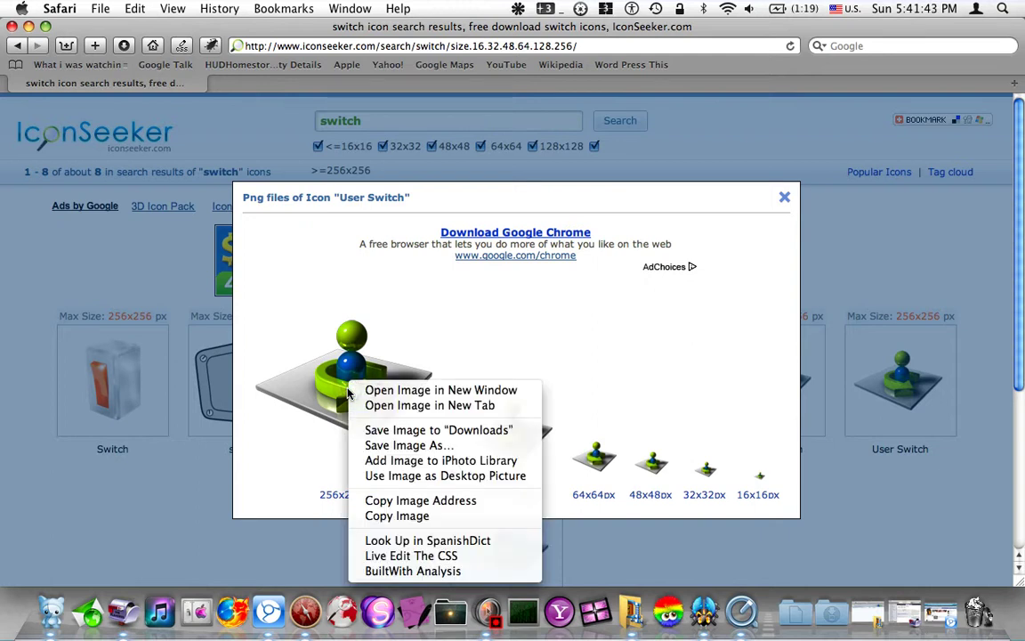
left_click(389, 516)
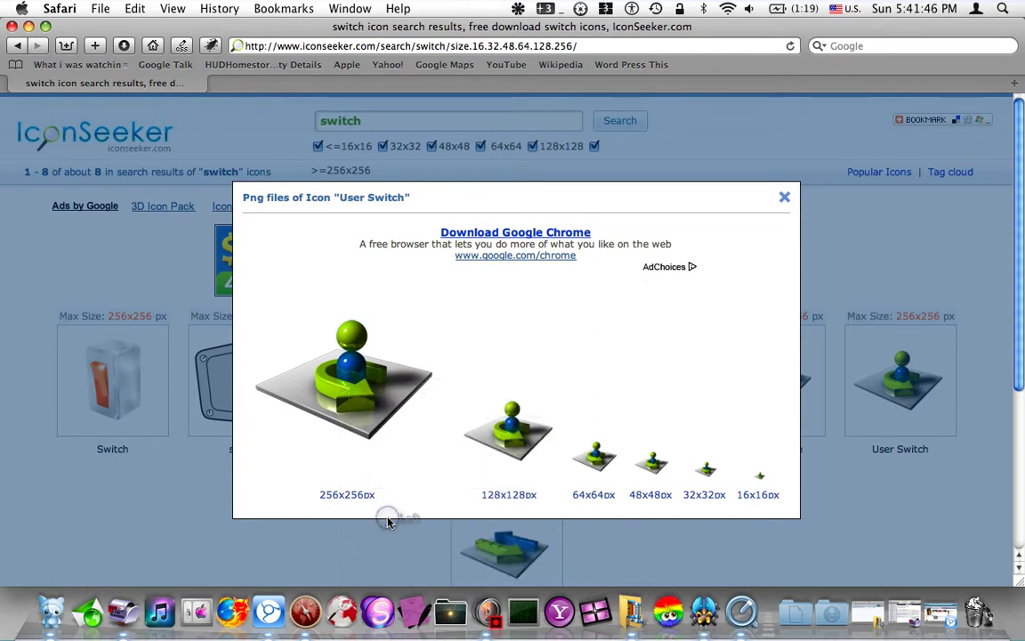
right_click(342, 392)
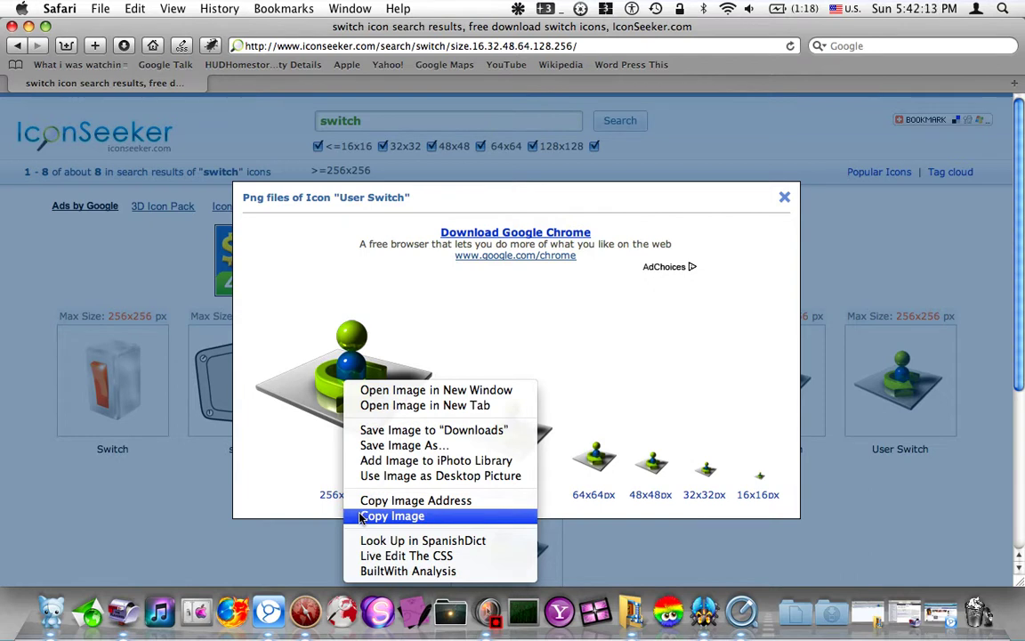
Step: Go to the Applications folder in Finder and open the info window of the Switch application
left_click(49, 614)
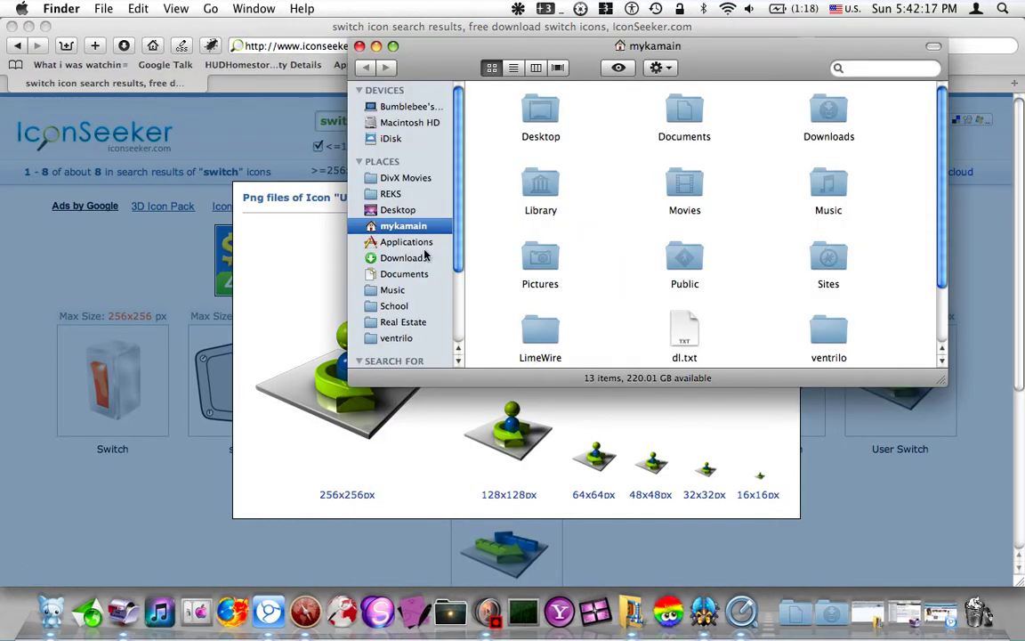
left_click(409, 242)
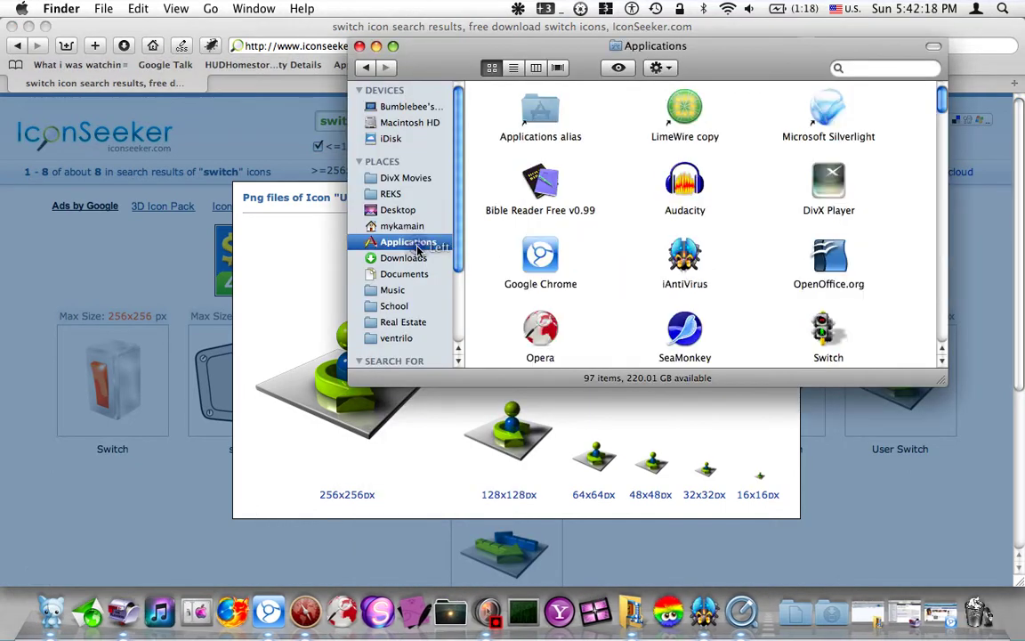
left_click(827, 334)
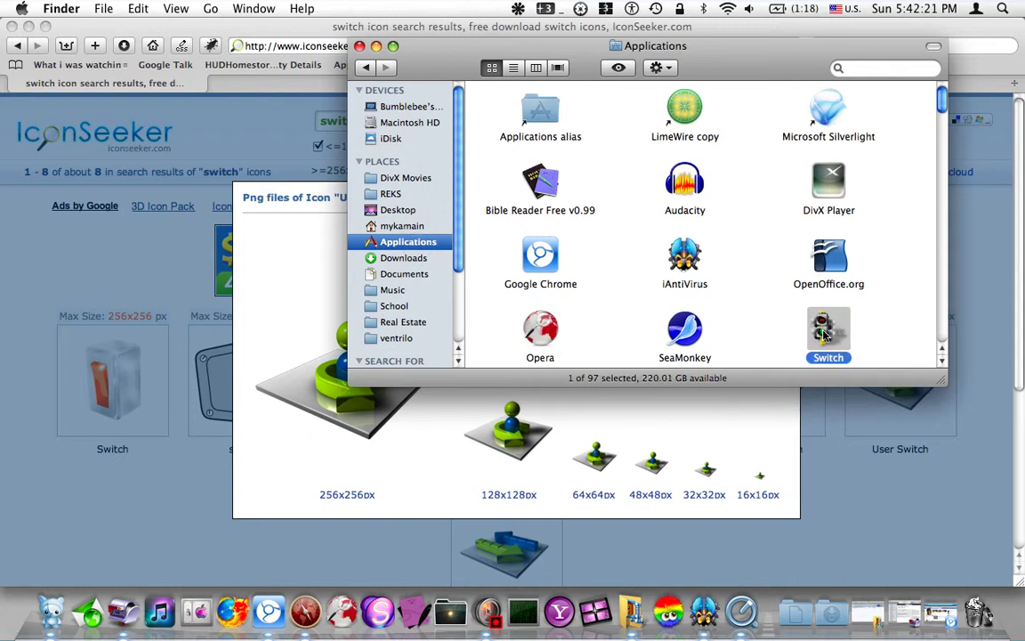
right_click(826, 334)
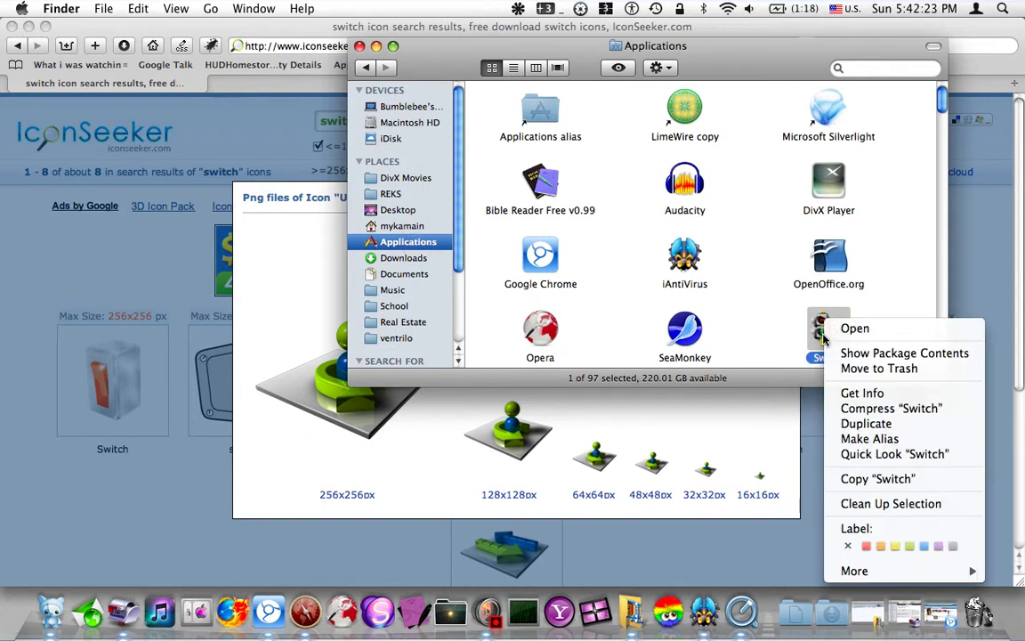
left_click(847, 394)
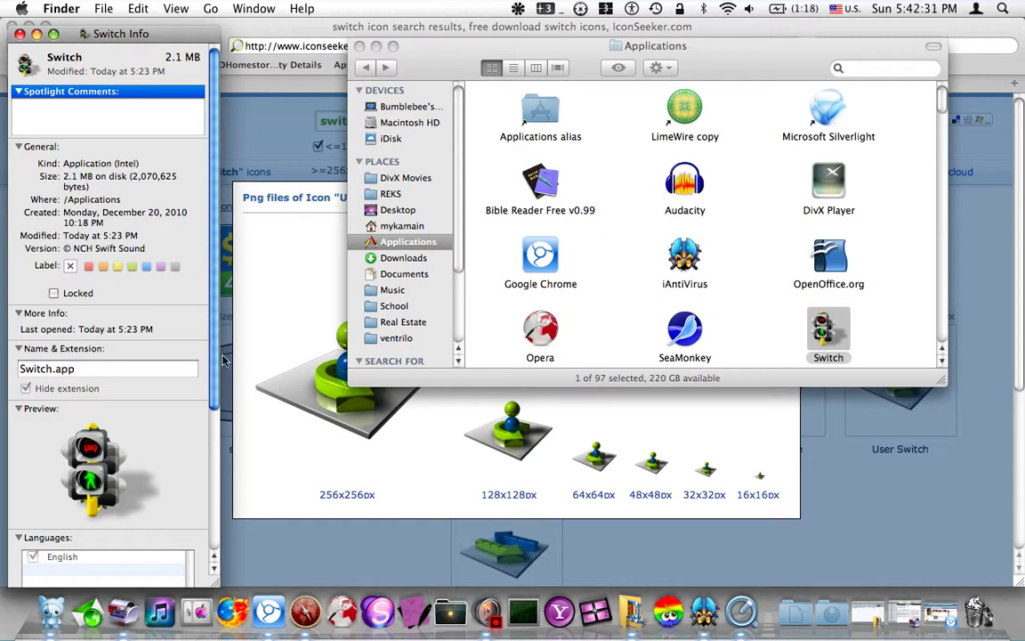
Step: Replace the Switch application's icon in its info window with the copied User Switch image
left_click_drag(214, 330, 211, 478)
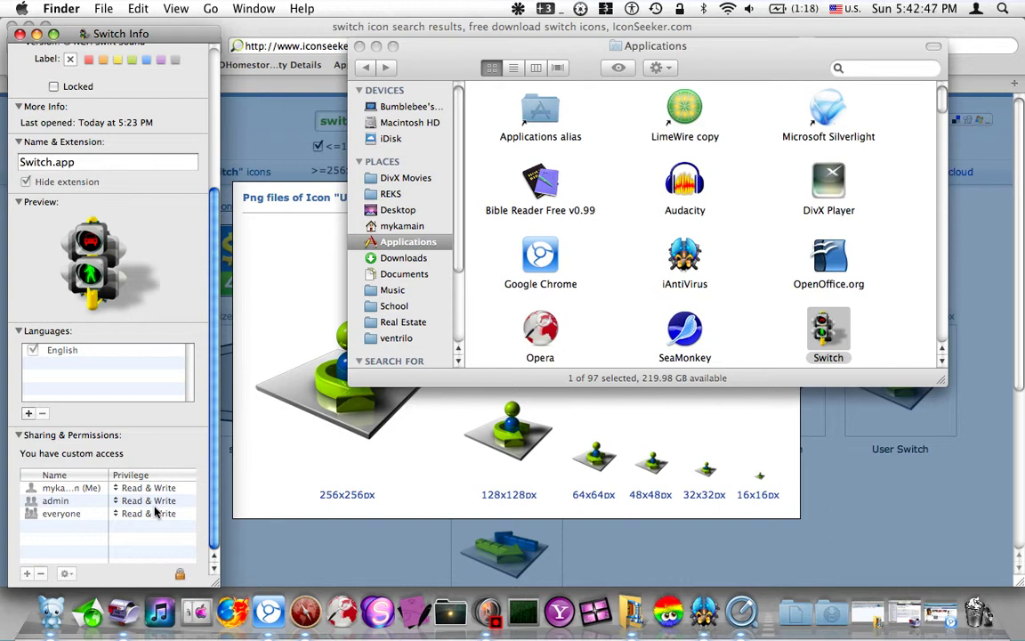
scroll(147, 480, "up", 3)
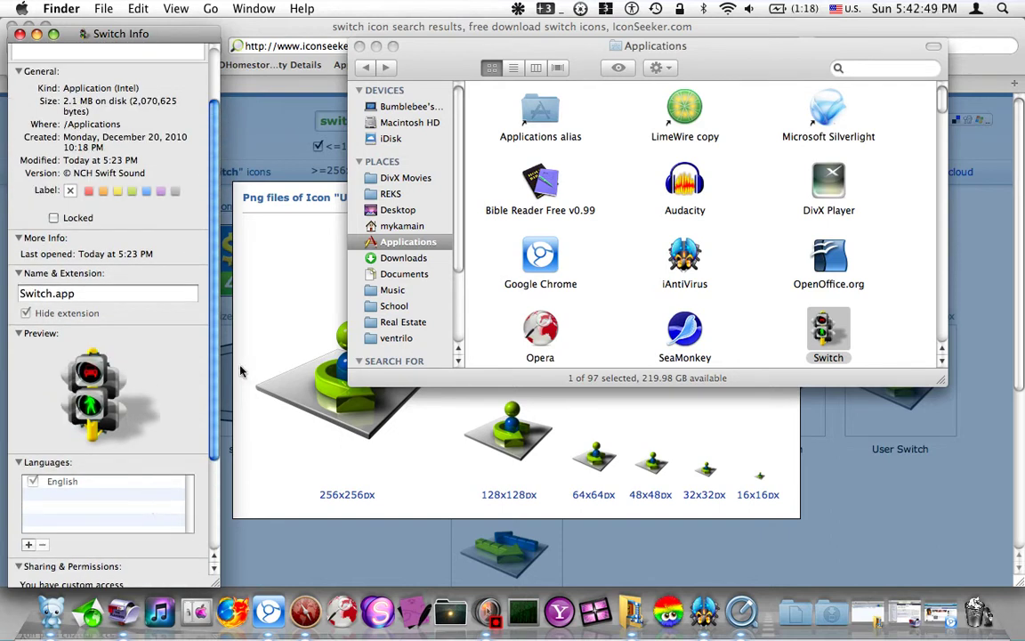
scroll(191, 331, "up", 2)
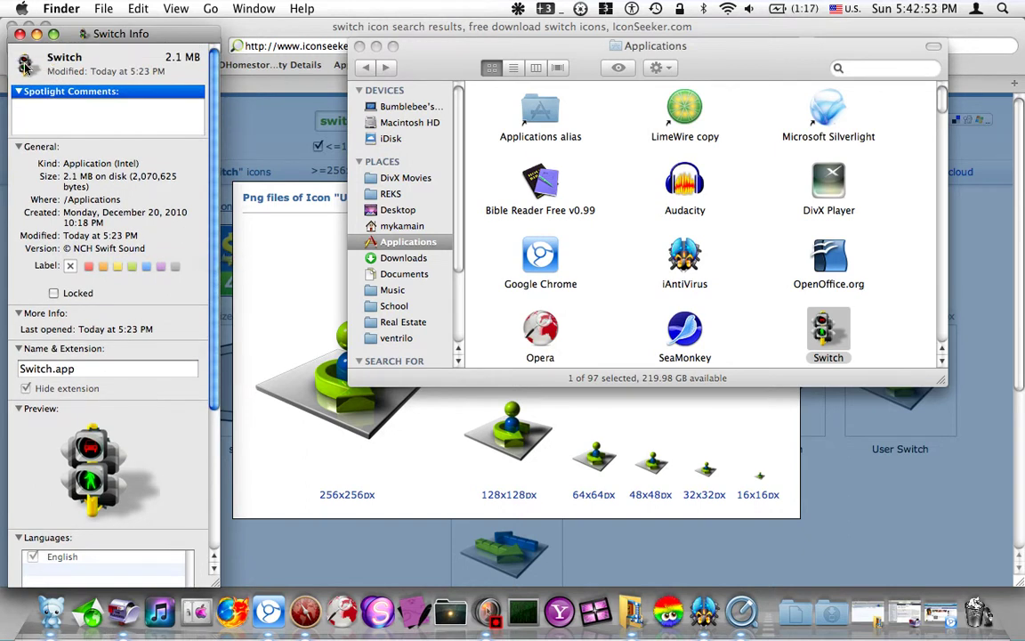
scroll(157, 387, "down", 5)
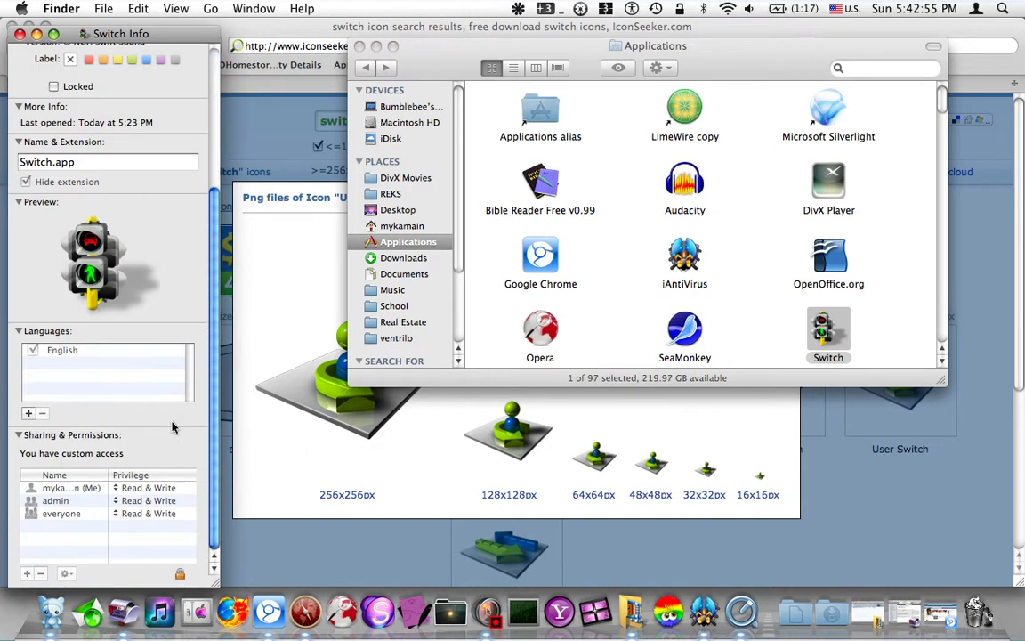
scroll(138, 418, "up", 5)
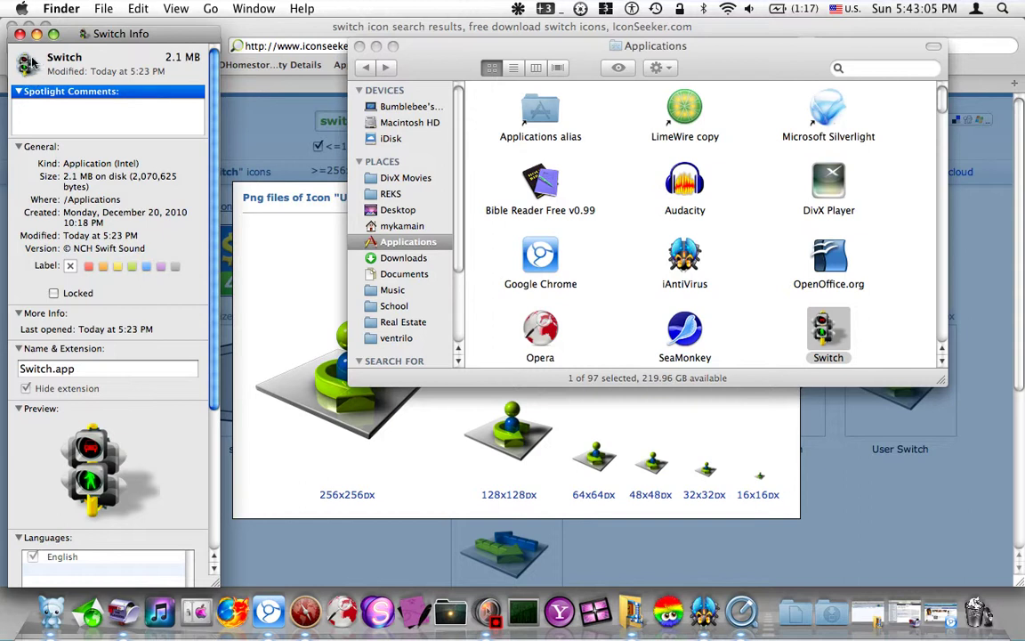
left_click(138, 9)
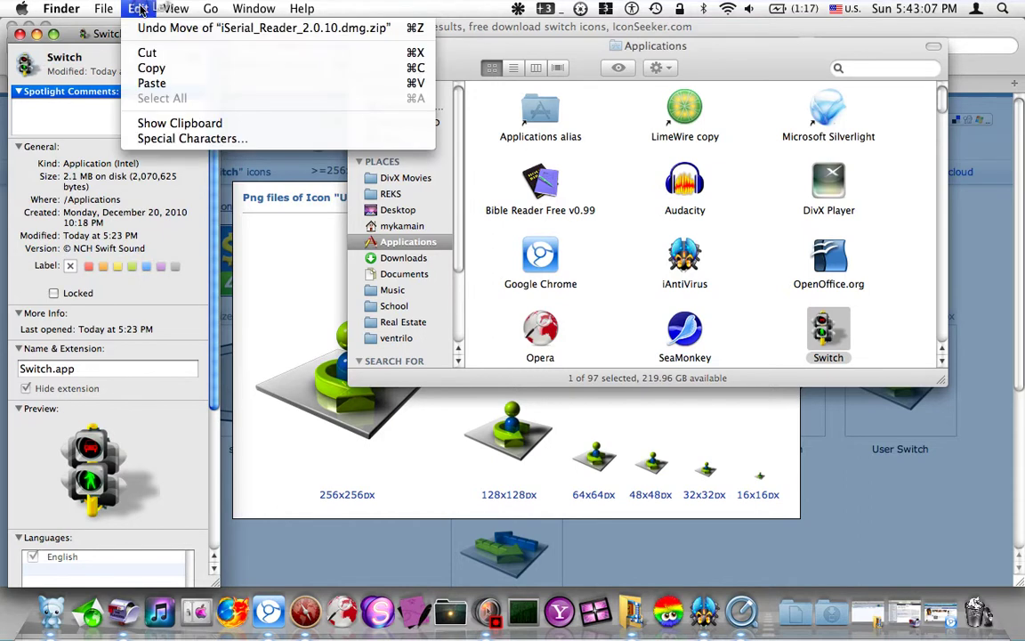
left_click(160, 83)
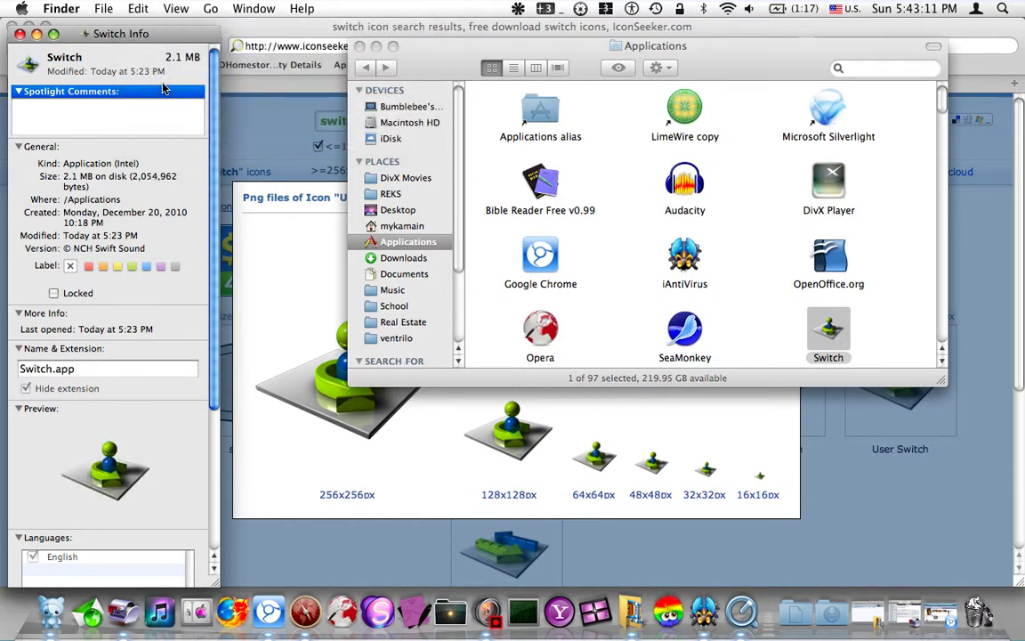
Step: Close the Switch info window and add the Switch application to the Dock
left_click(20, 34)
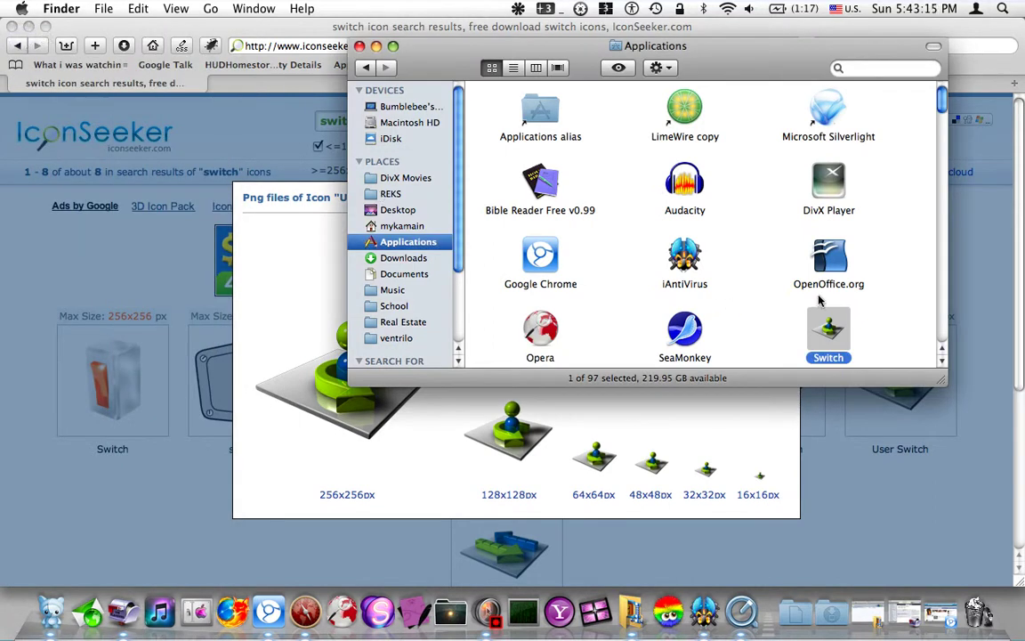
left_click_drag(834, 329, 354, 612)
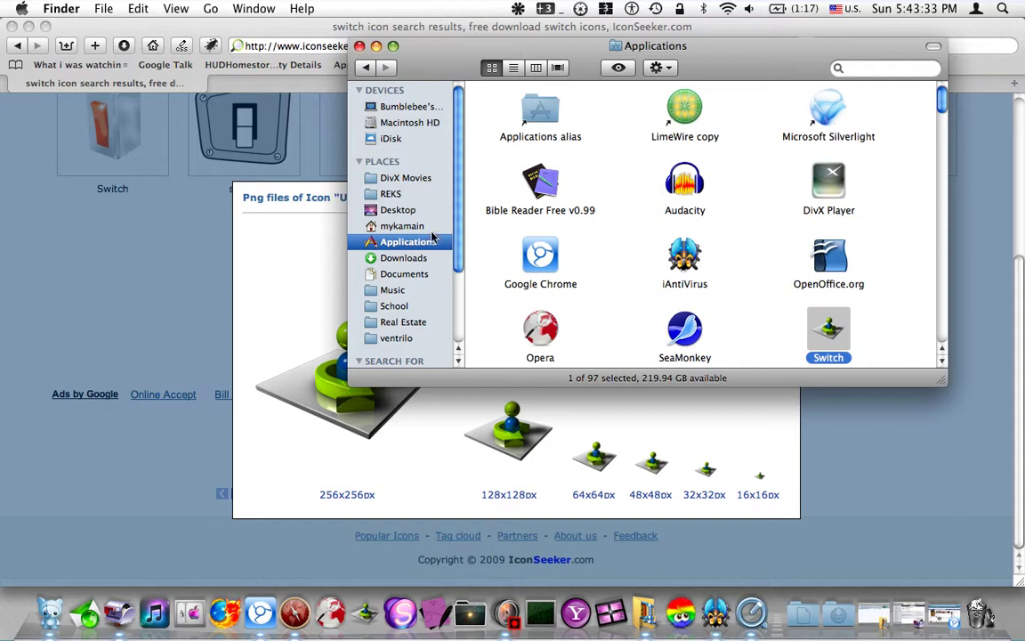
Step: Search the Mac for "liteicon" in Finder and launch the LiteIcon application
left_click(885, 69)
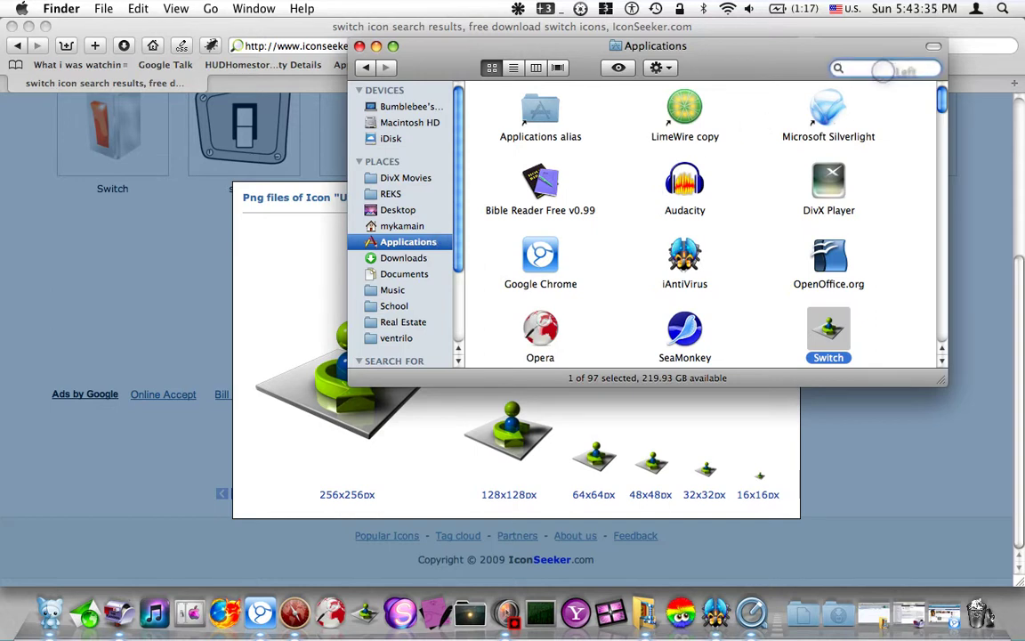
type("likeic")
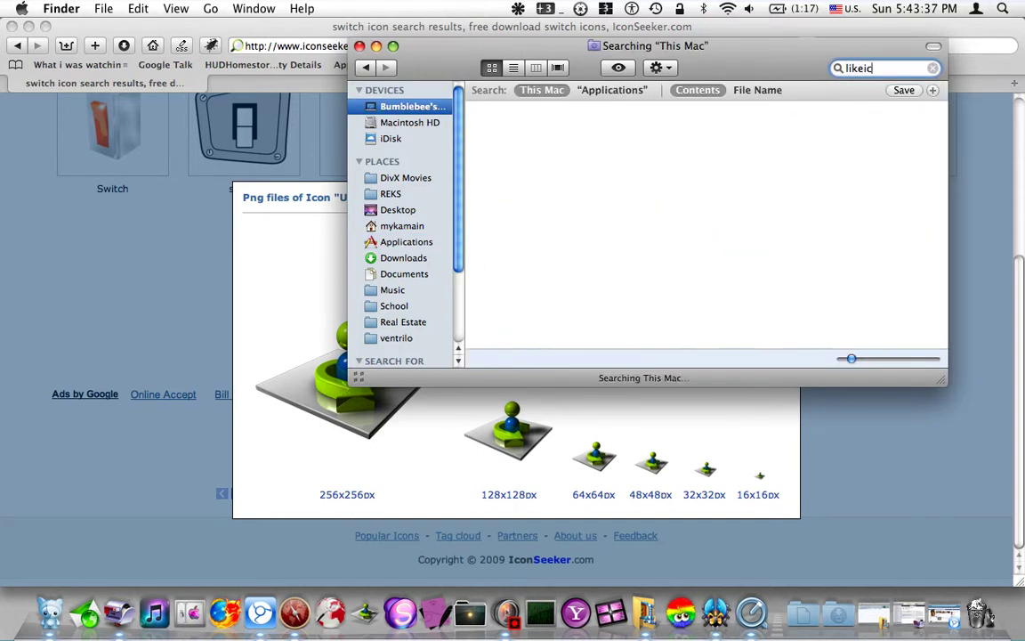
type("on")
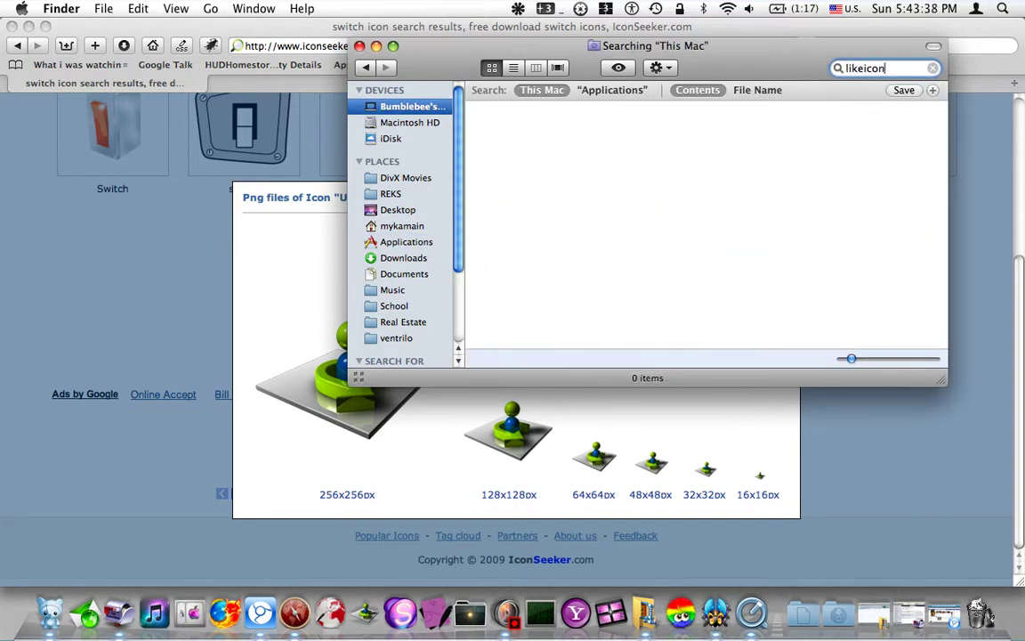
left_click(863, 69)
key("BackSpace")
key("BackSpace")
type("te")
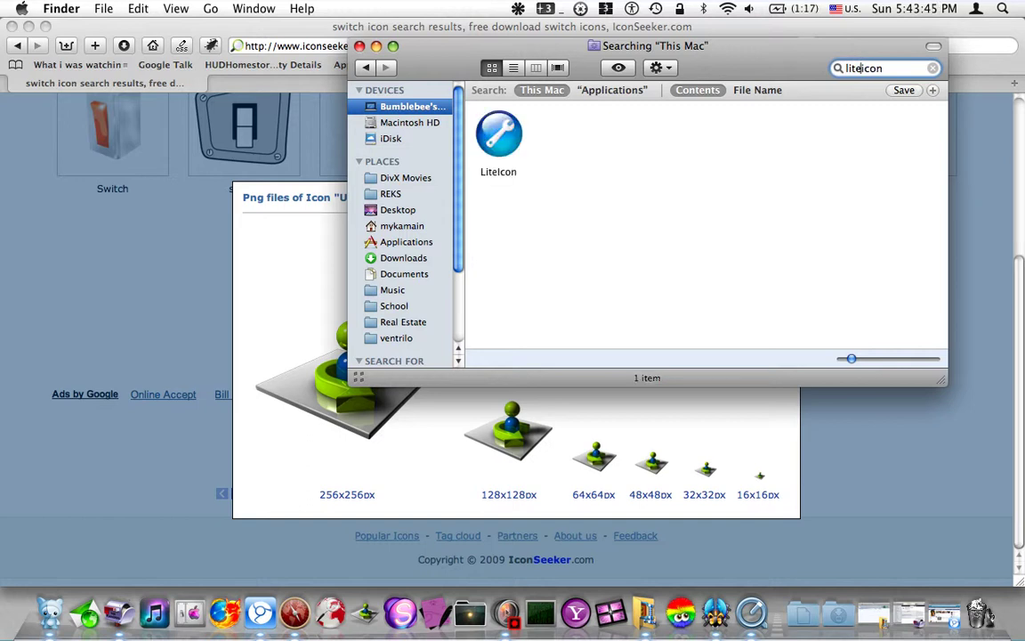
double_click(498, 136)
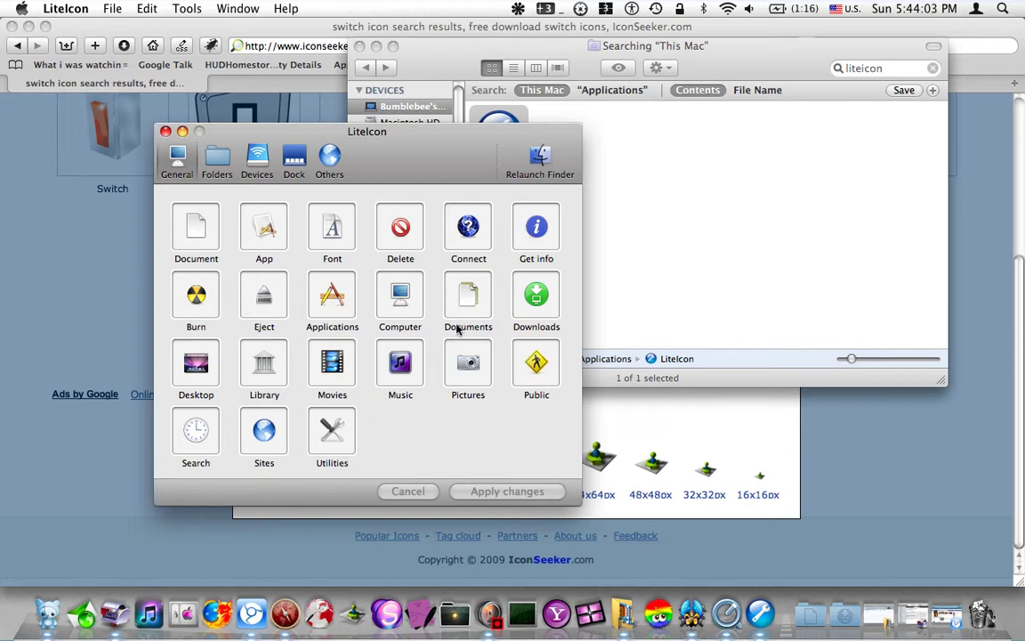
Step: Look through LiteIcon's Folders, Devices and Dock icon categories
left_click(218, 161)
left_click(257, 163)
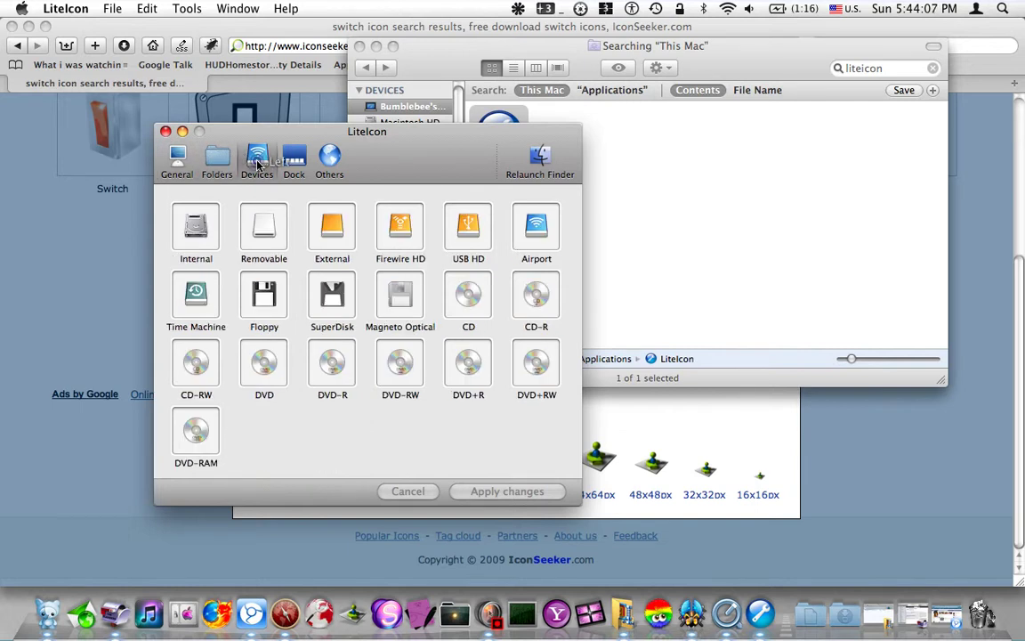
left_click(293, 161)
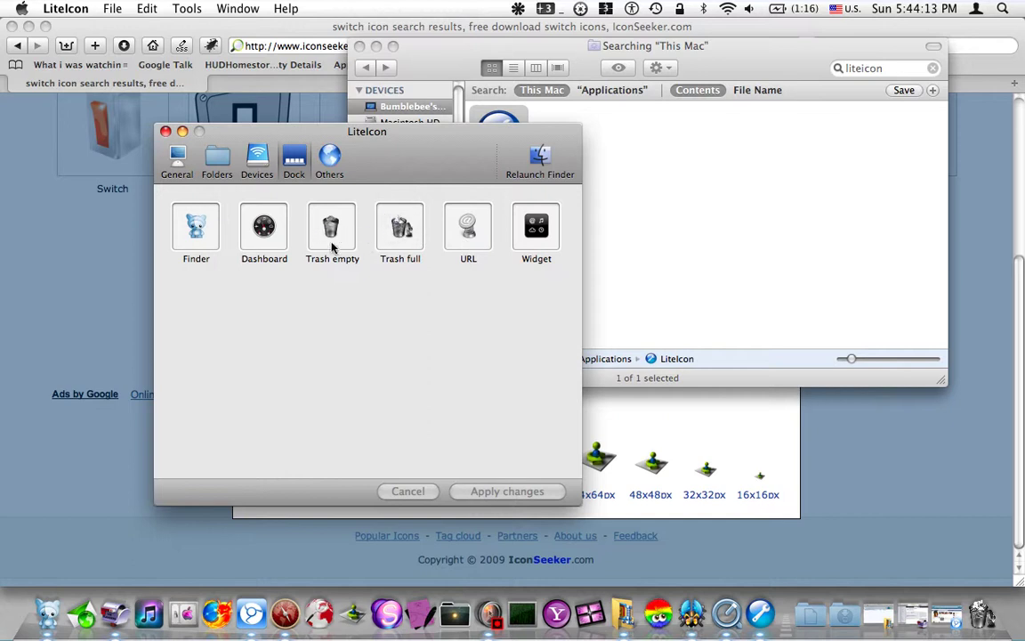
Step: Try to empty the Trash, stop the operation, and close the Finder search window
left_click(985, 594)
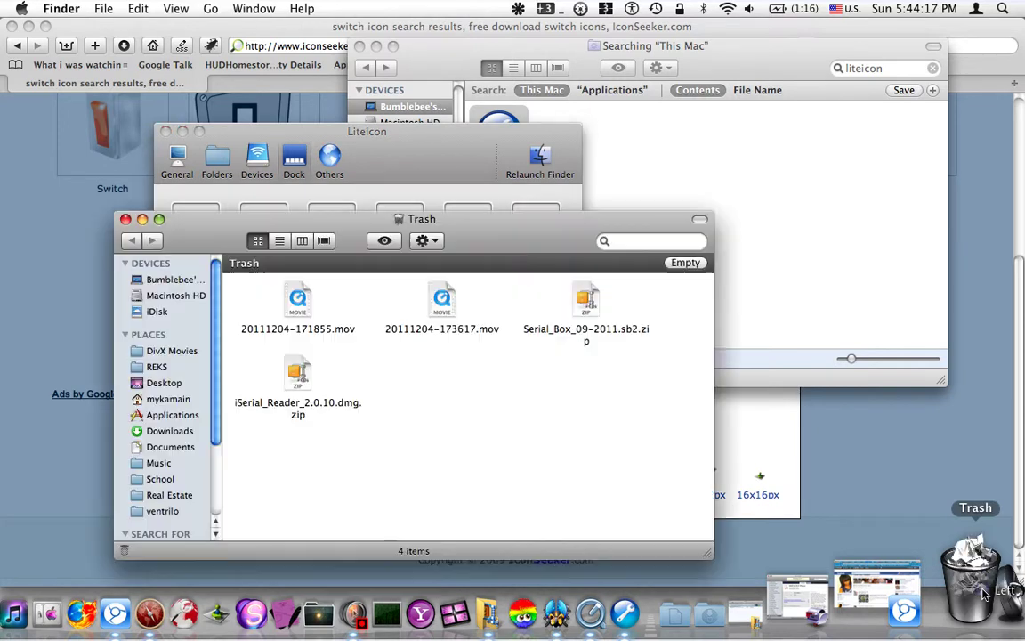
left_click(682, 264)
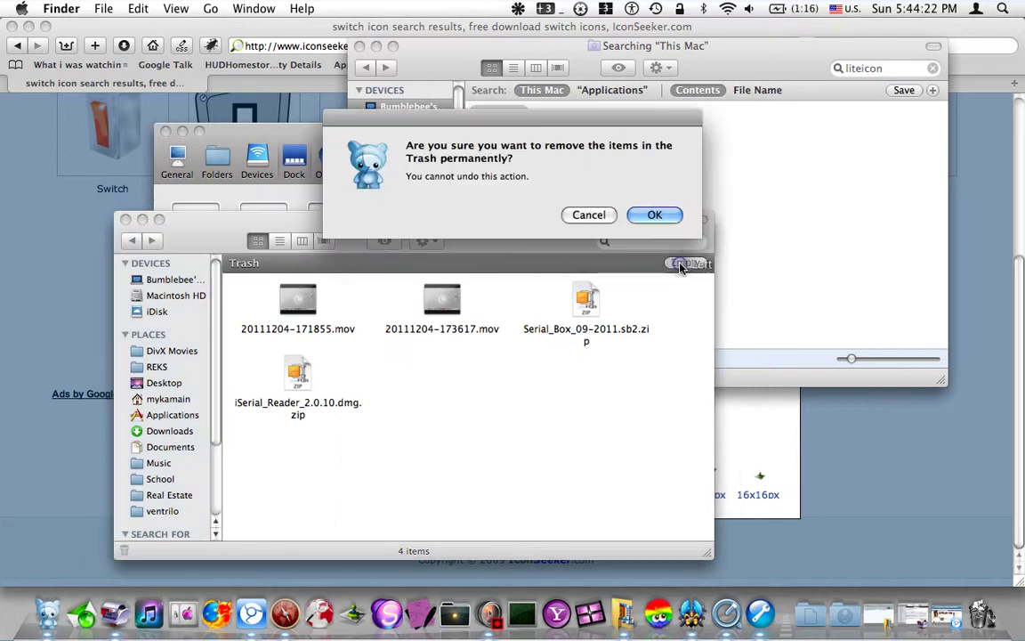
left_click(659, 214)
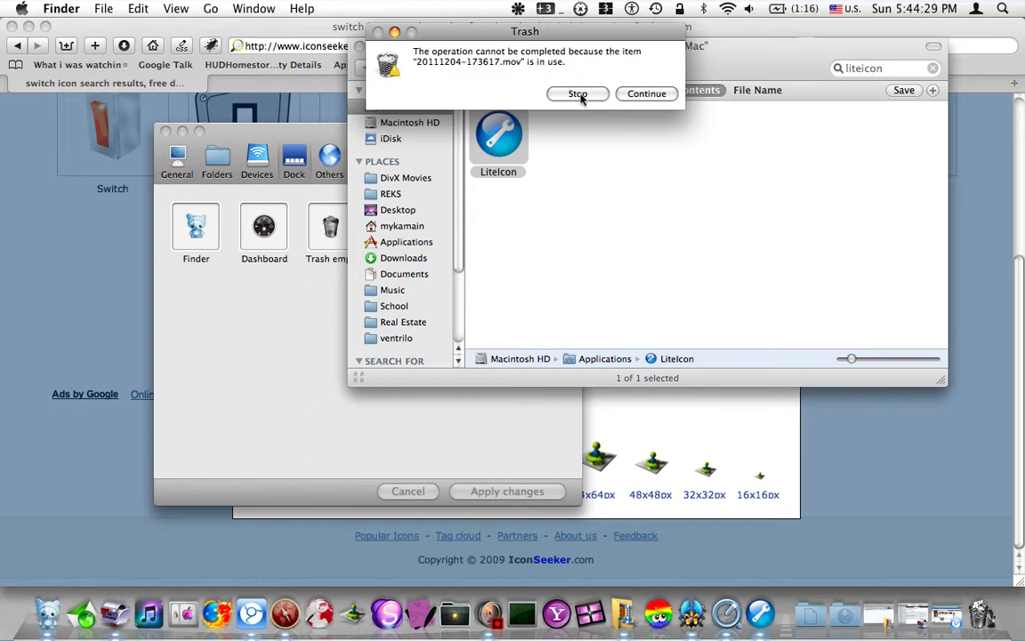
left_click(578, 94)
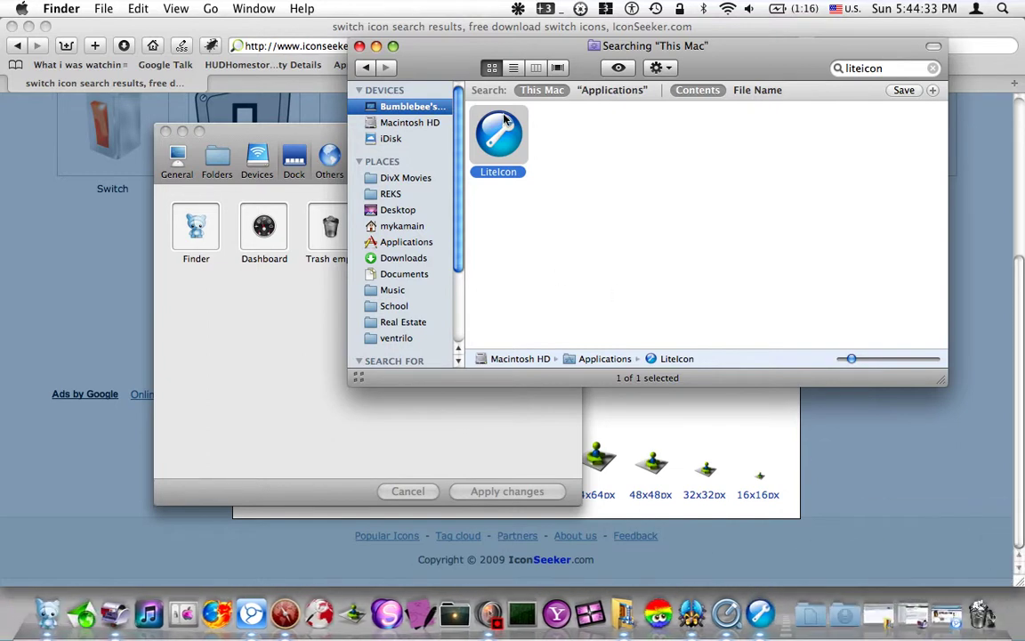
left_click(360, 46)
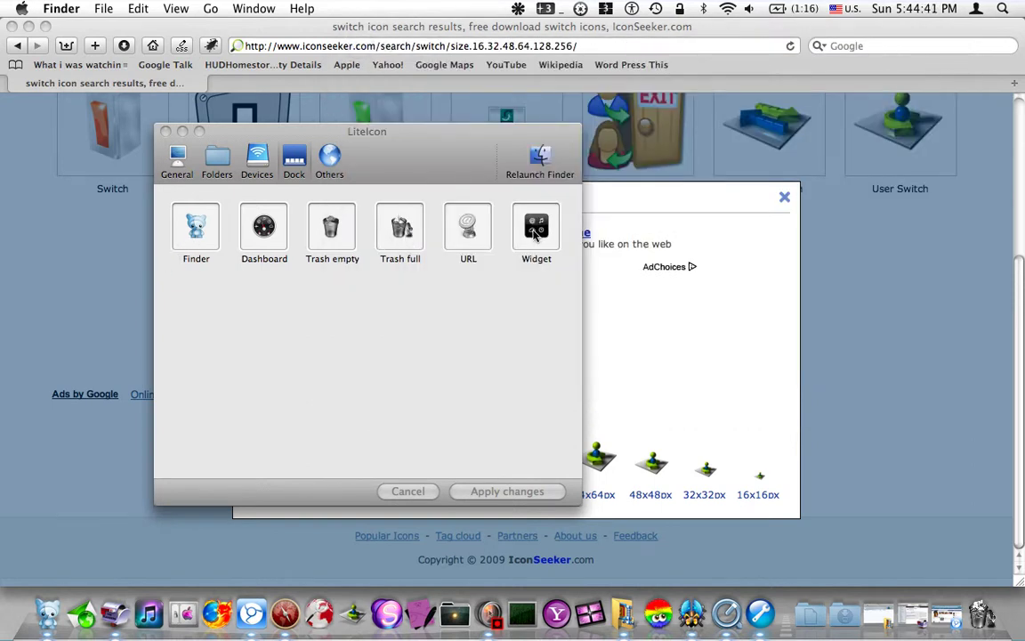
Step: Switch to Safari, dismiss the User Switch image popup, and search IconSeeker for "light" icons
left_click(536, 229)
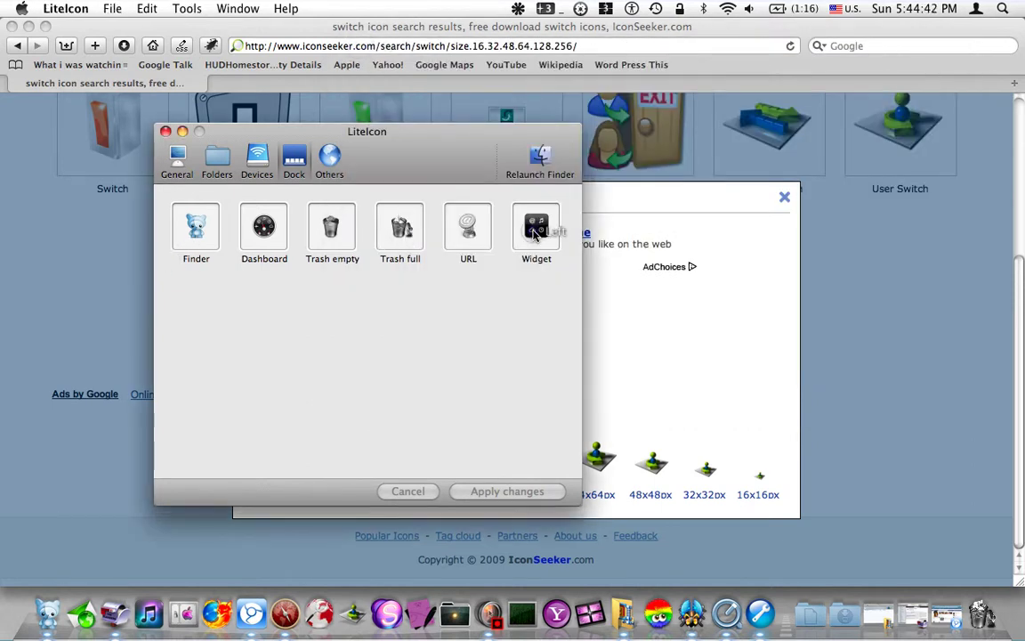
left_click(811, 311)
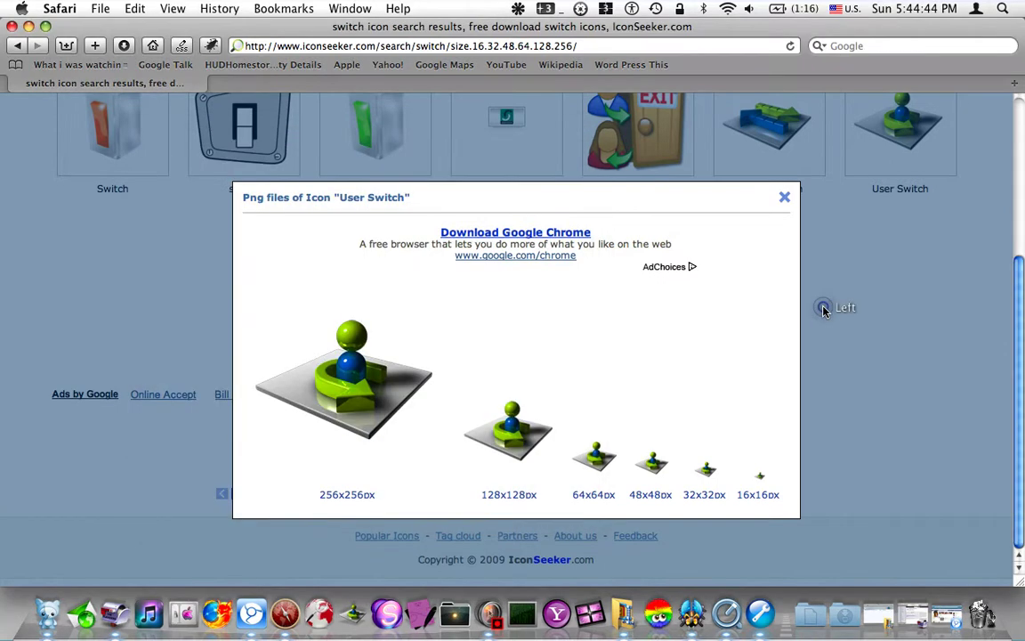
left_click(786, 201)
scroll(645, 356, "up", 5)
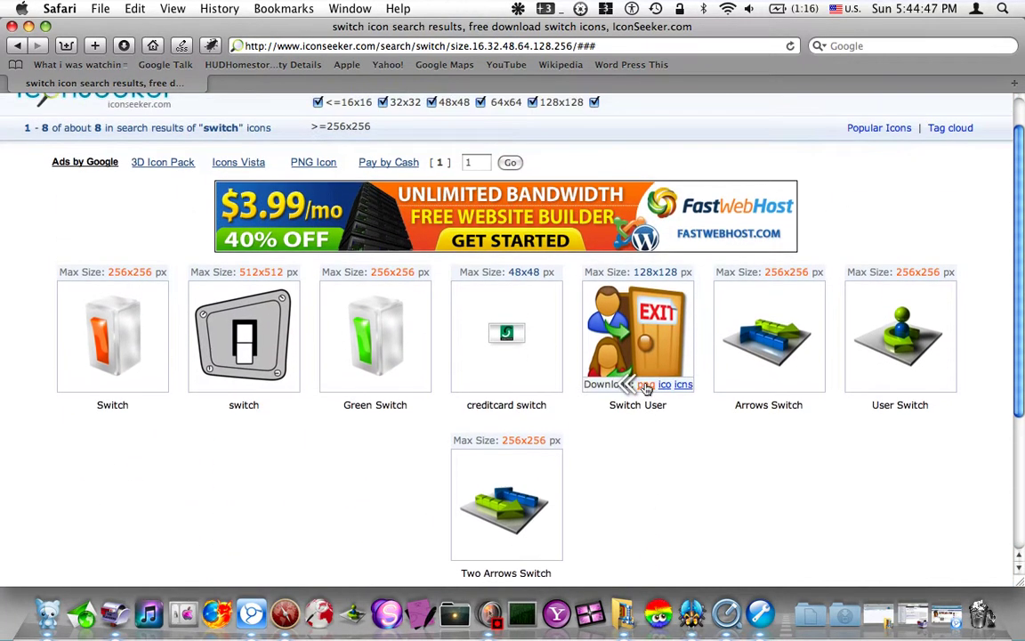
scroll(516, 266, "up", 2)
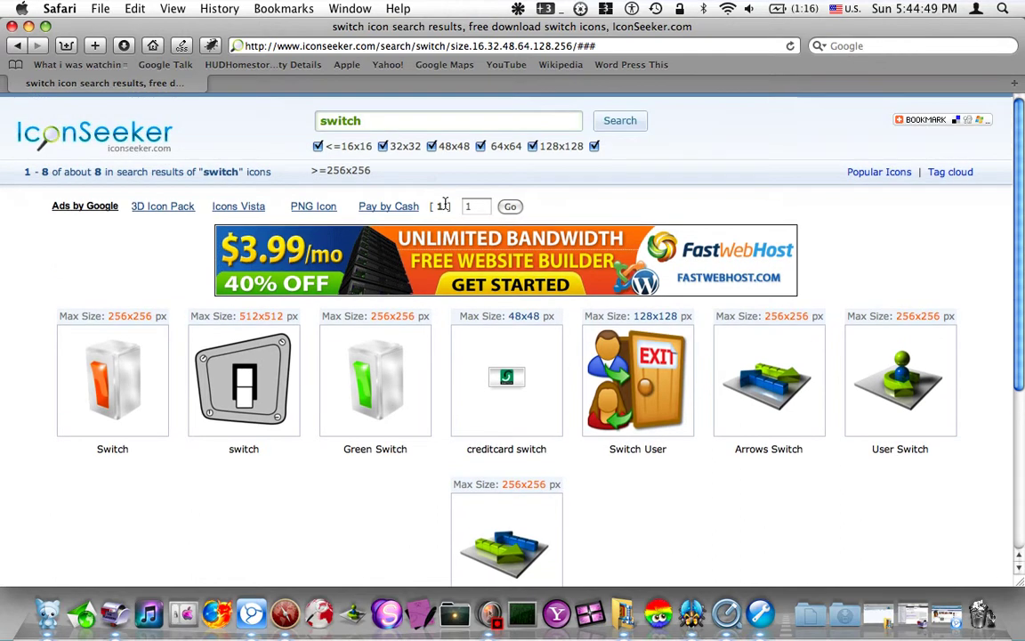
double_click(376, 118)
type("li")
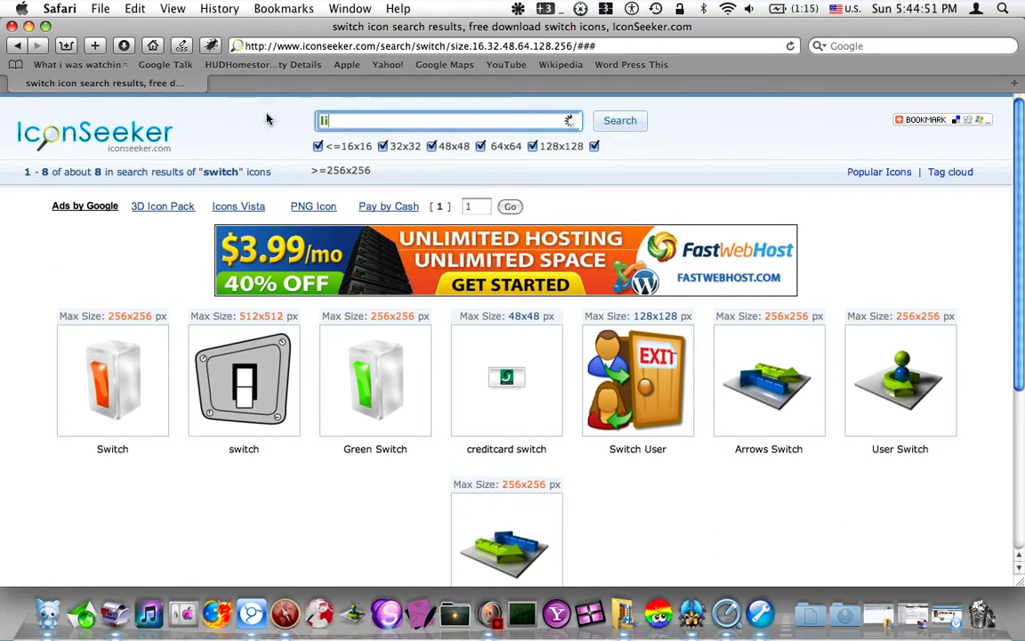
type("ght")
key("Return")
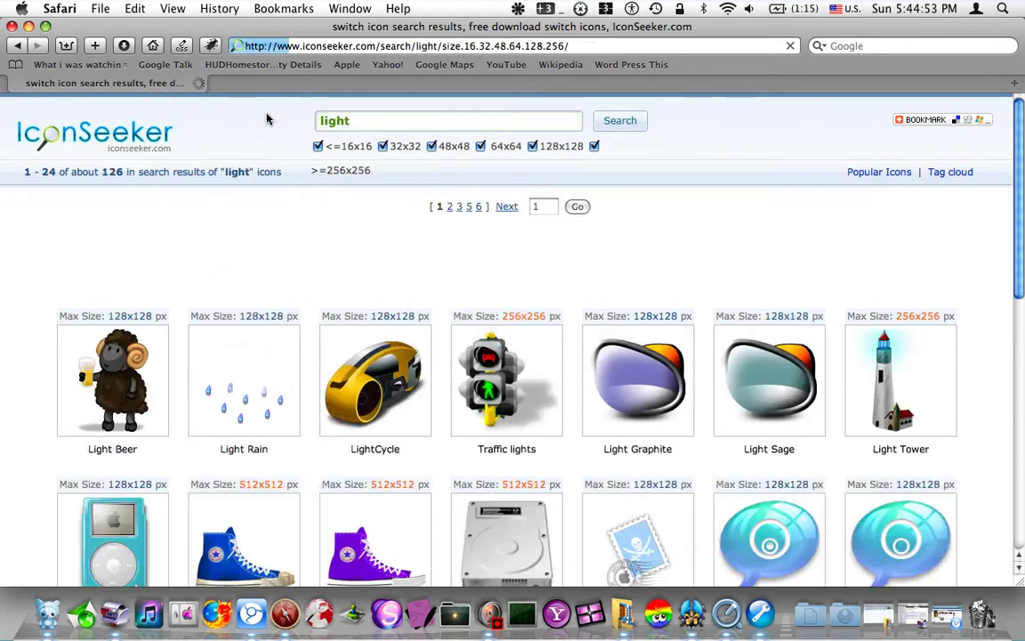
Step: Open the PNG files of the "Light Graphite" icon in the search results
scroll(326, 392, "down", 3)
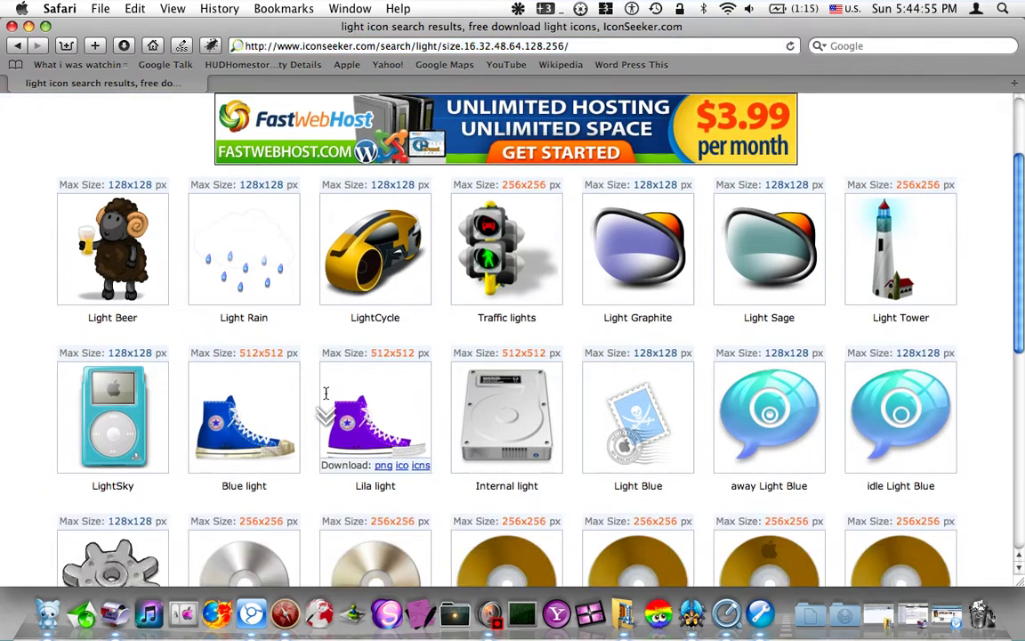
scroll(326, 393, "down", 1)
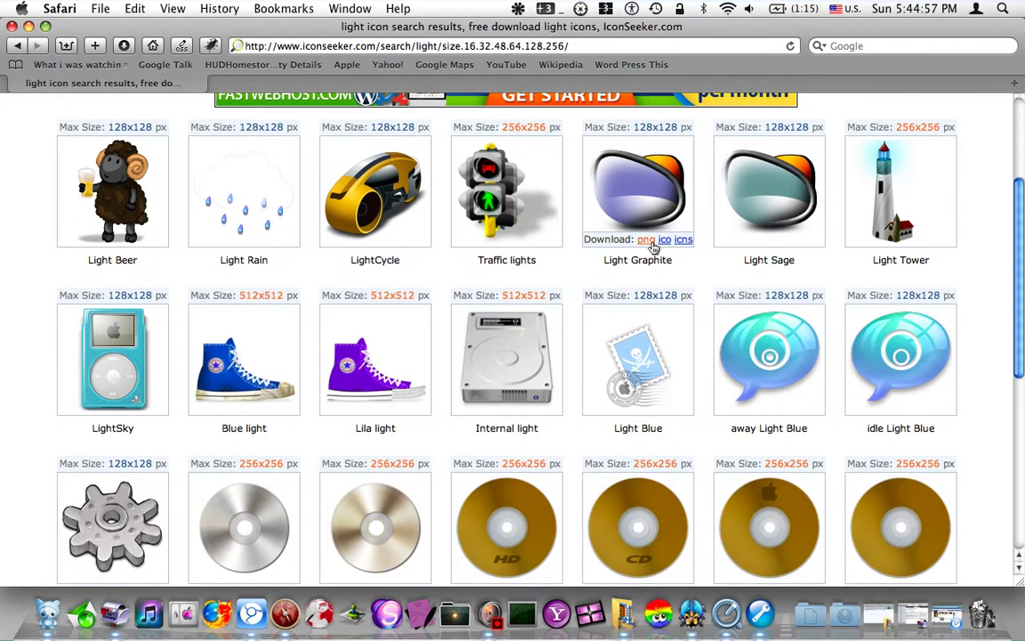
left_click(646, 241)
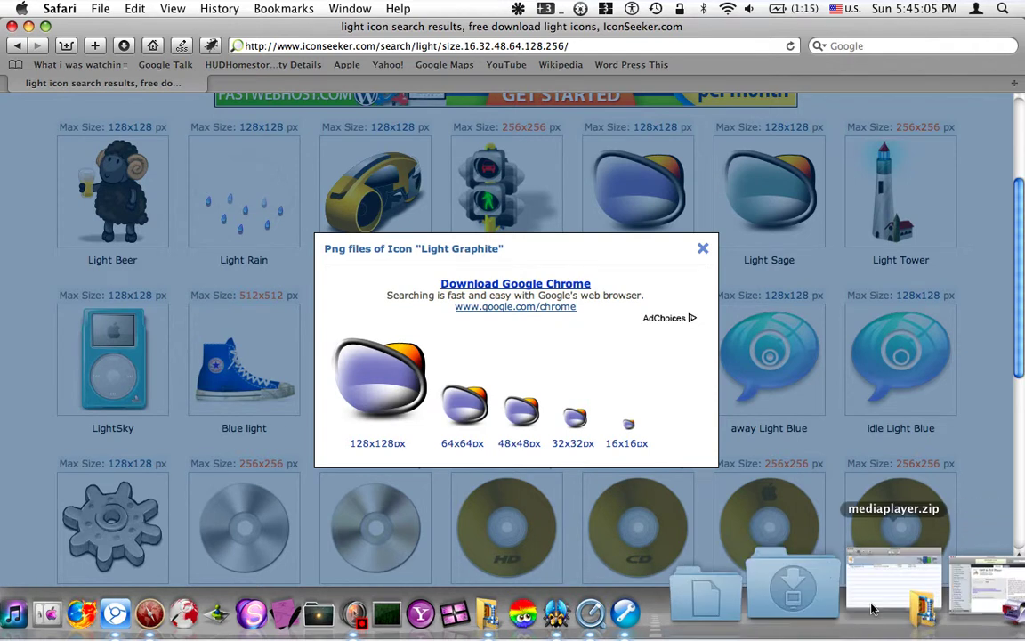
Step: Move the LiteIcon window beside the popup, try to place the 128x128 Light Graphite image on its Widget icon, and dismiss the popup
left_click(743, 561)
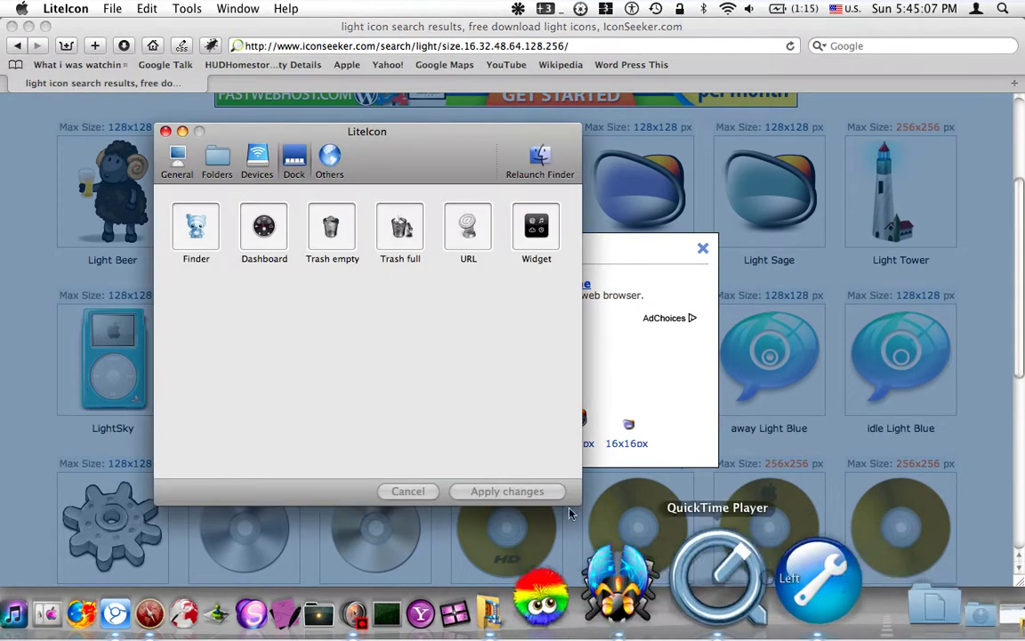
left_click_drag(396, 171, 128, 211)
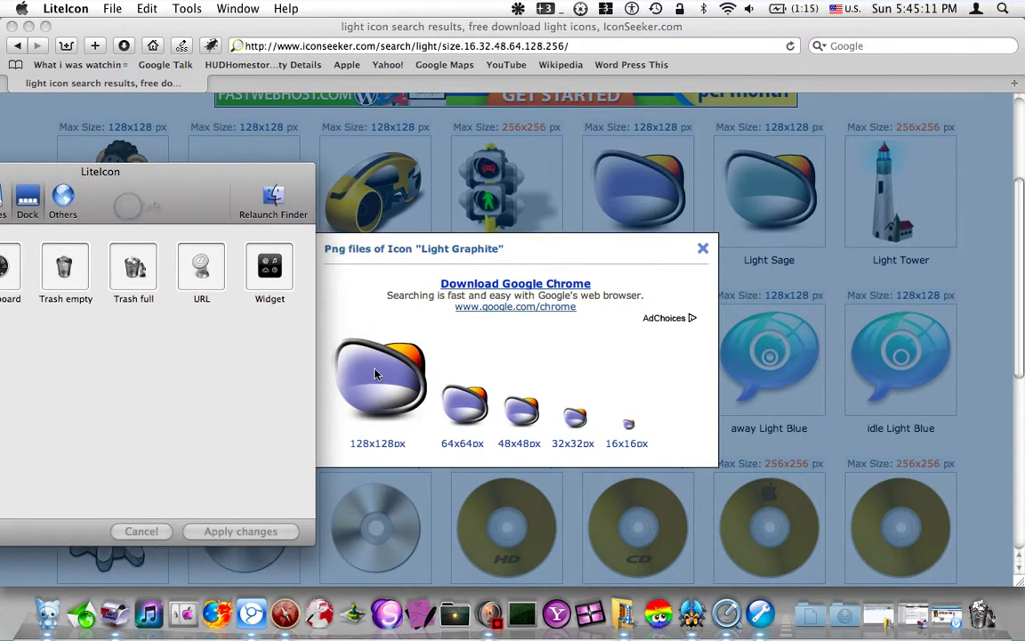
left_click_drag(381, 376, 310, 309)
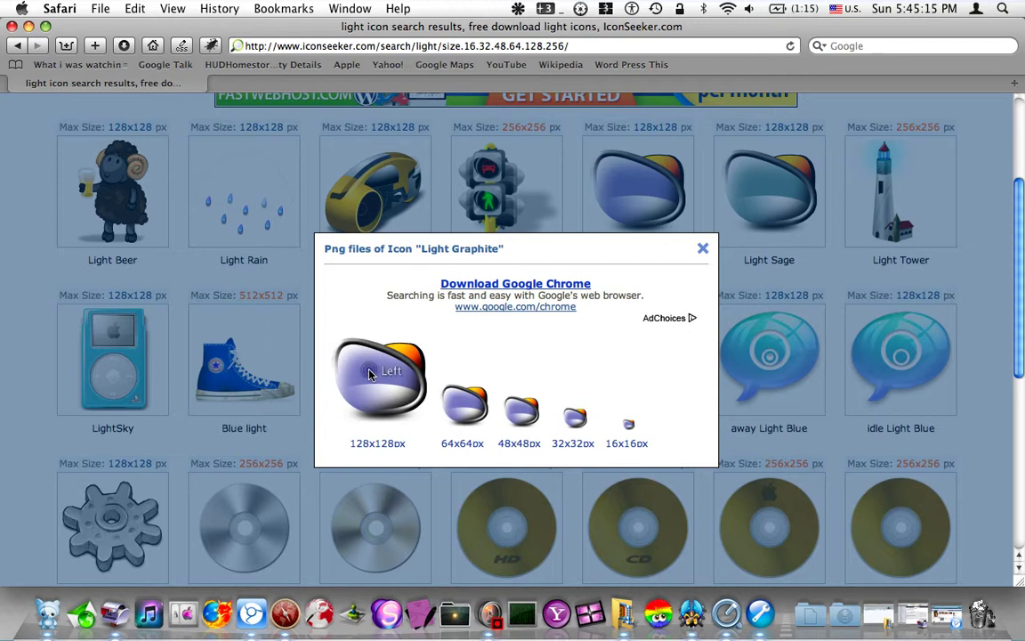
left_click_drag(370, 373, 258, 264)
key("super+Tab")
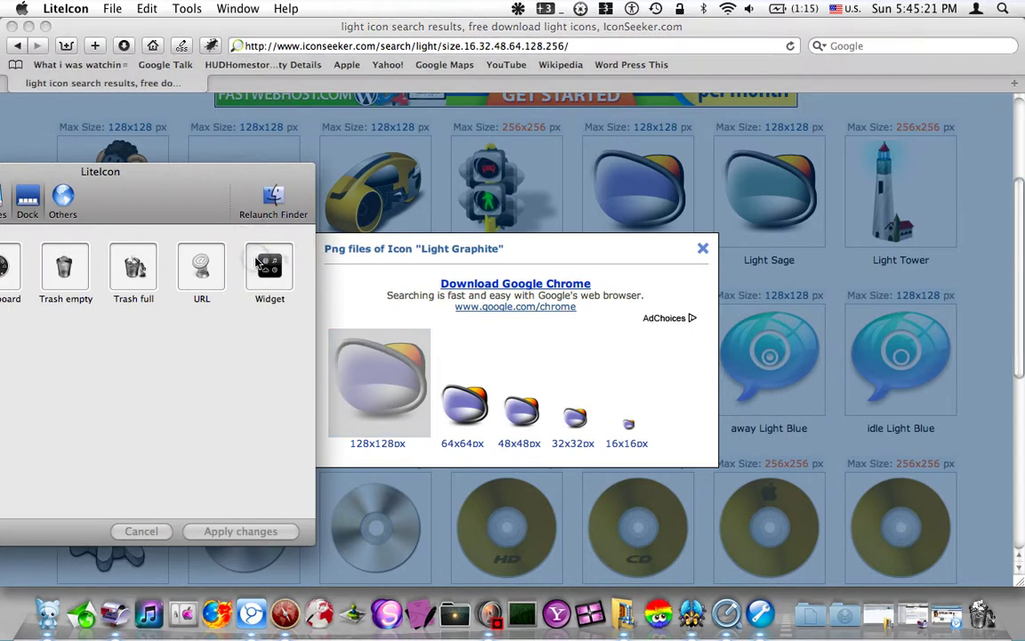
left_click(703, 250)
left_click(703, 250)
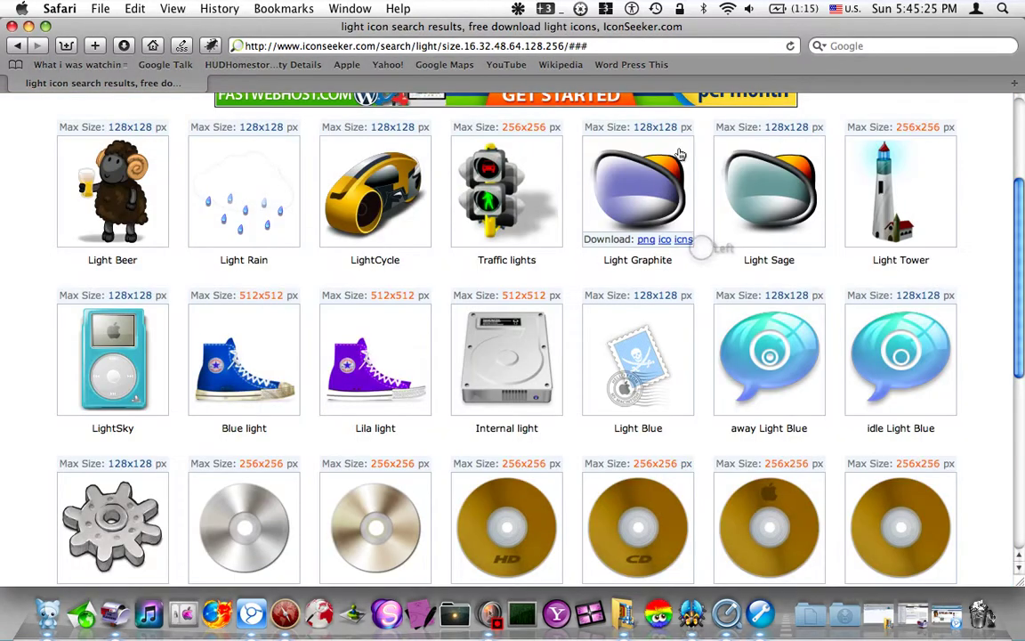
Step: Look through the rest of the first page and all of page 2 of the "light" icon search results
scroll(659, 354, "down", 6)
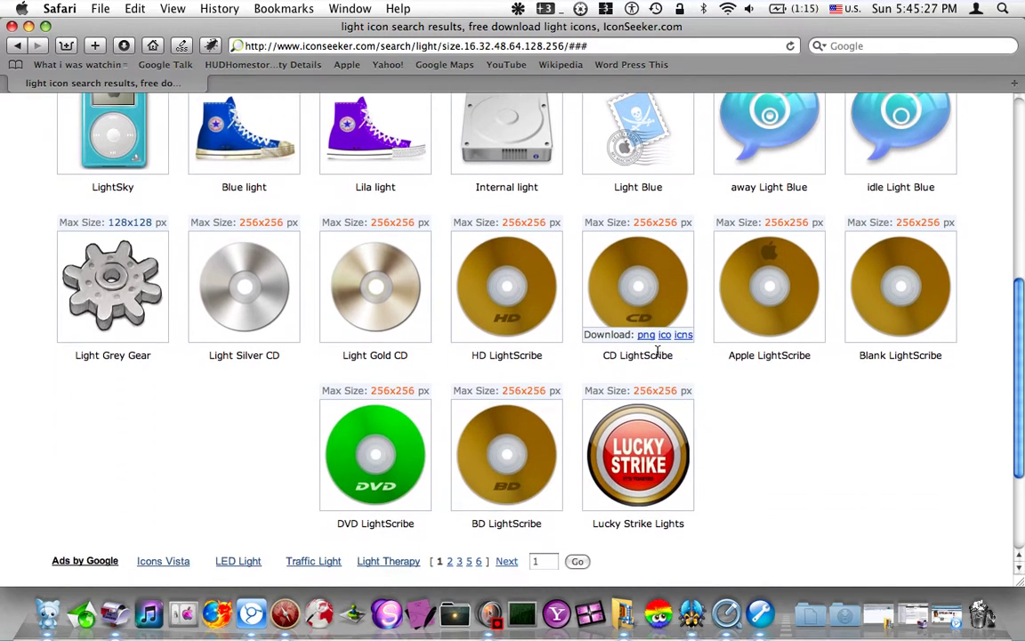
scroll(659, 354, "down", 2)
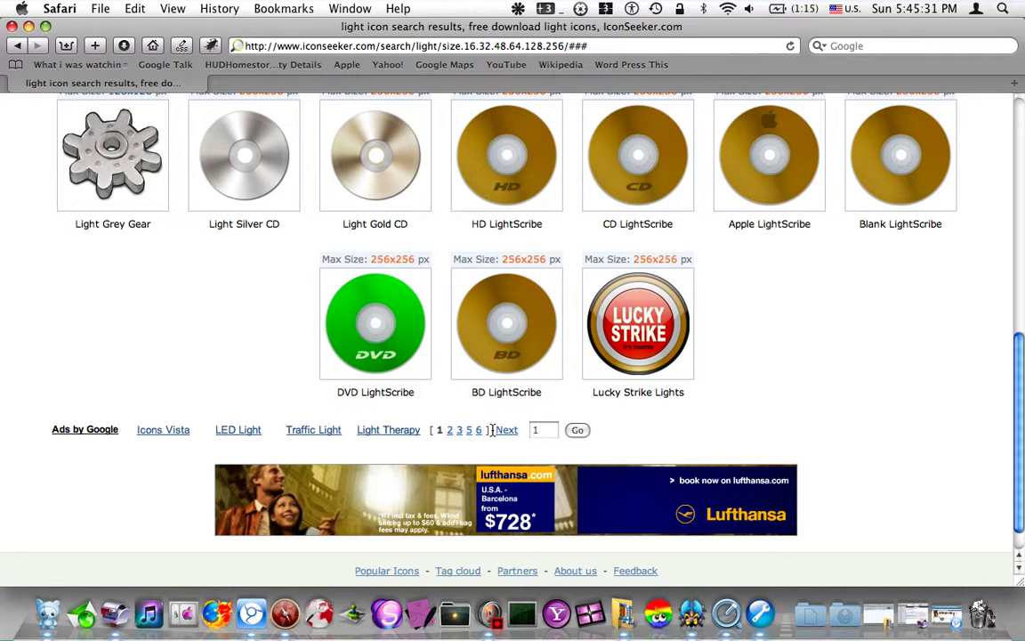
mouse_move(104, 176)
mouse_move(402, 407)
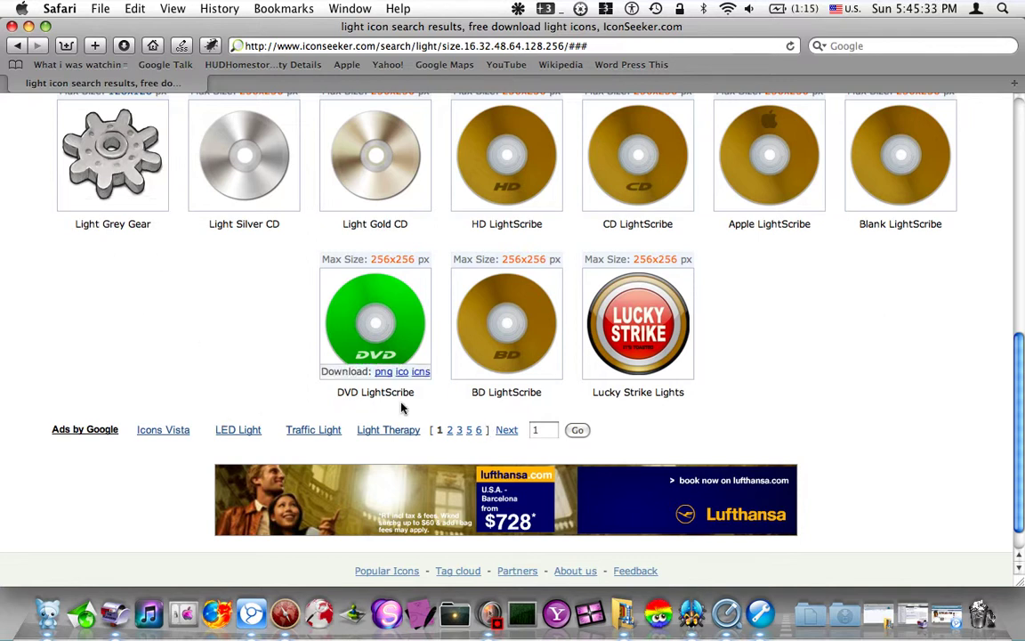
left_click(449, 430)
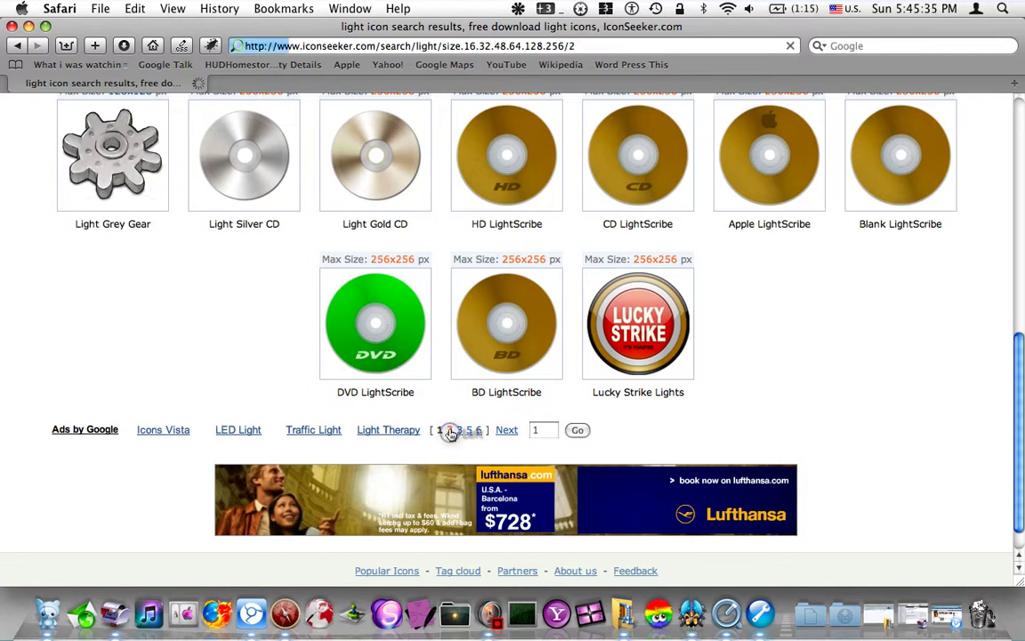
scroll(467, 326, "down", 2)
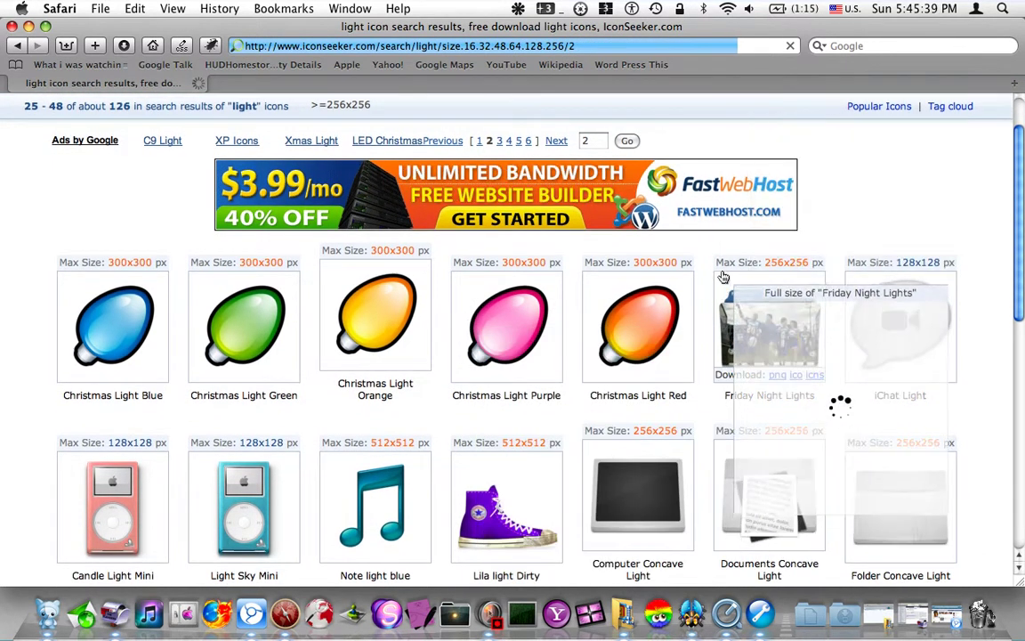
mouse_move(673, 389)
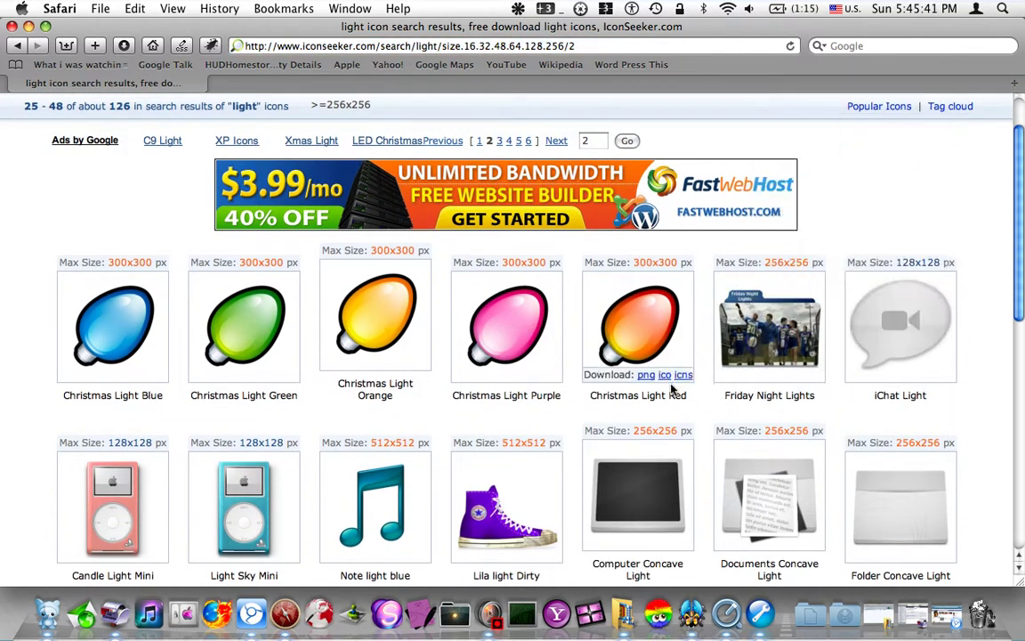
scroll(588, 427, "down", 6)
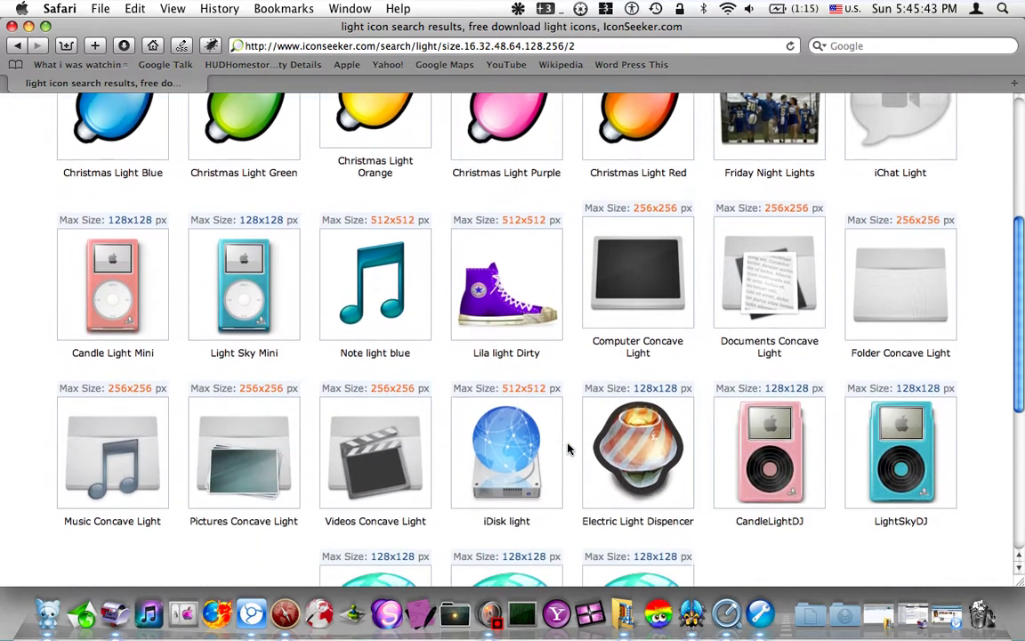
scroll(568, 450, "down", 2)
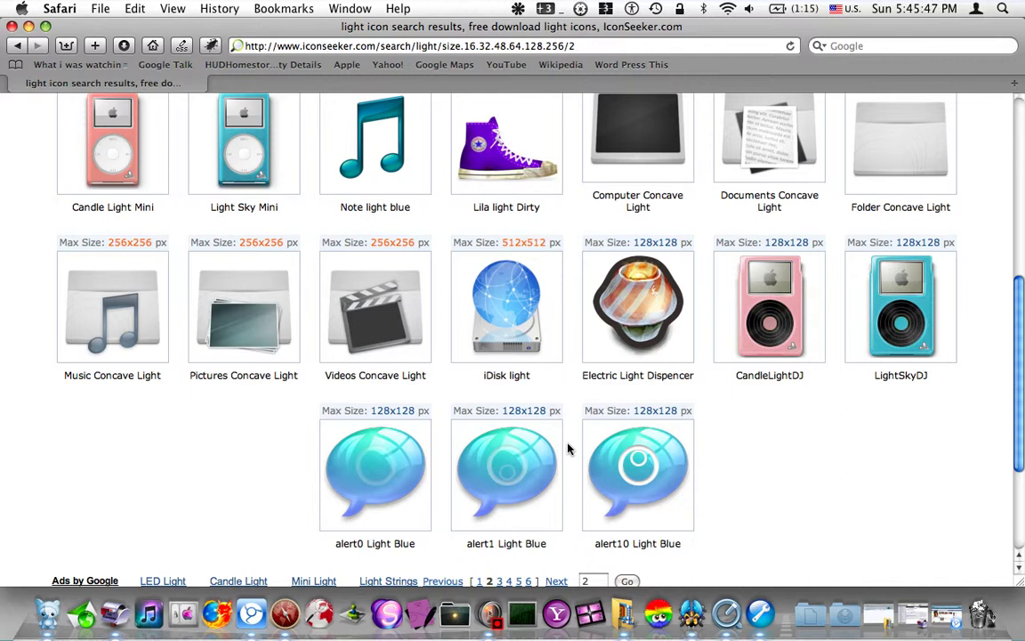
scroll(569, 449, "down", 3)
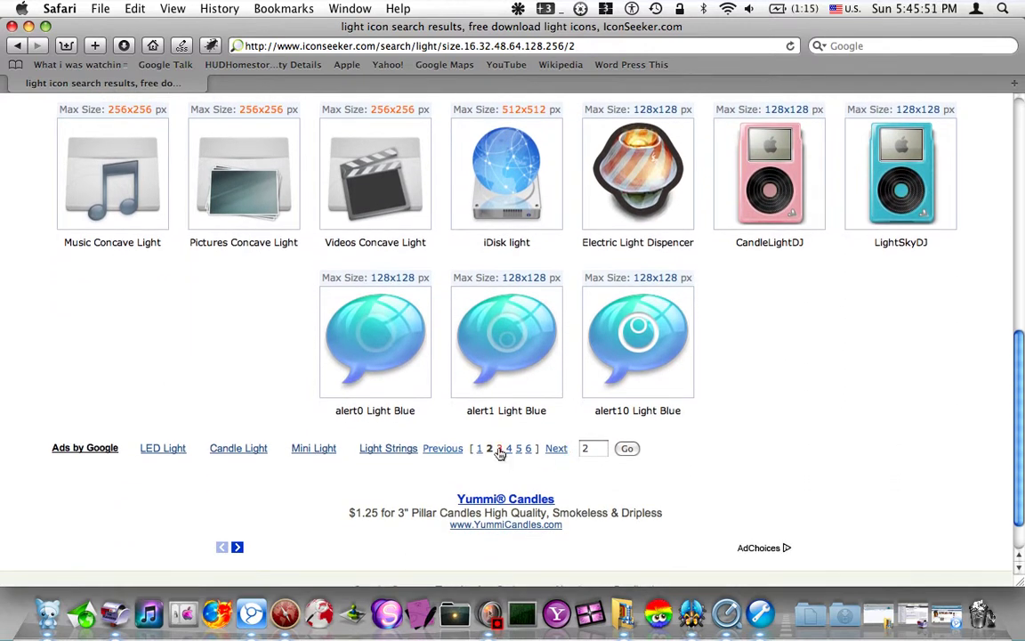
Step: Look through pages 3 and 4 of the "light" icon search results, returning to the start of page 4
left_click(499, 450)
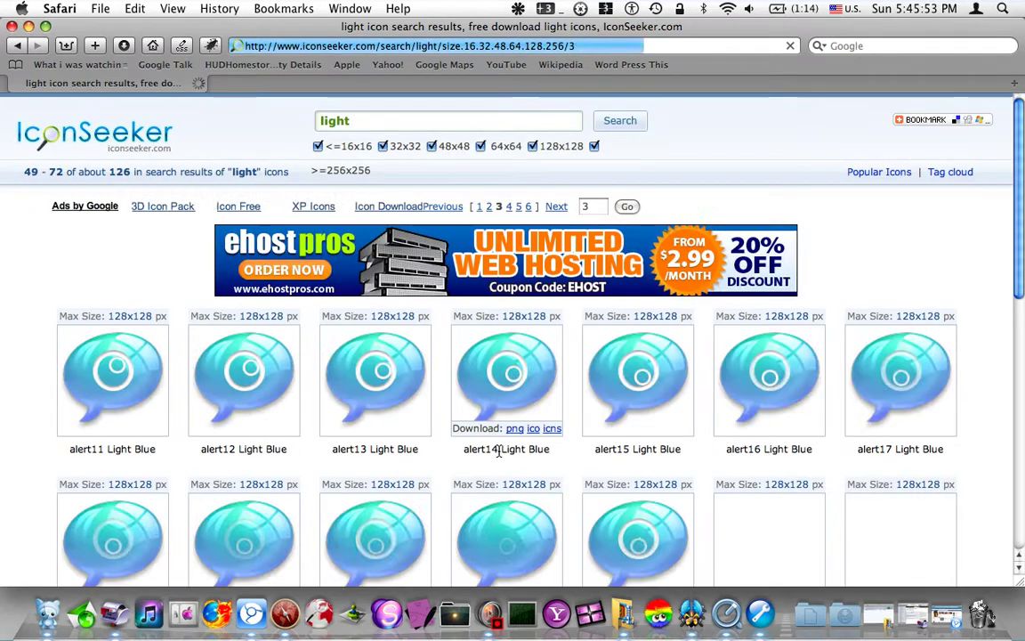
scroll(499, 451, "down", 5)
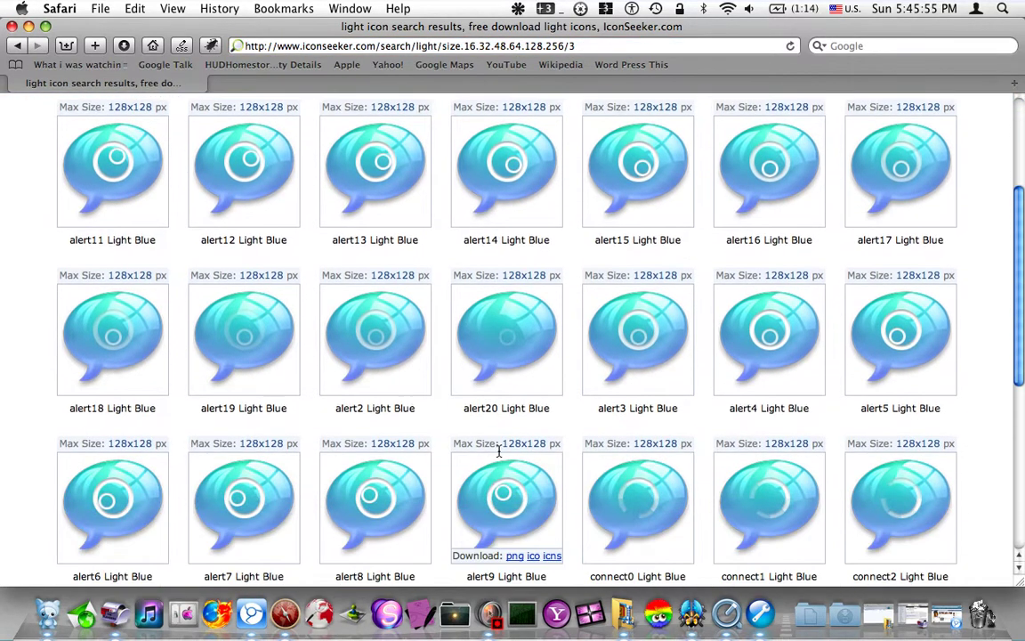
scroll(500, 451, "down", 9)
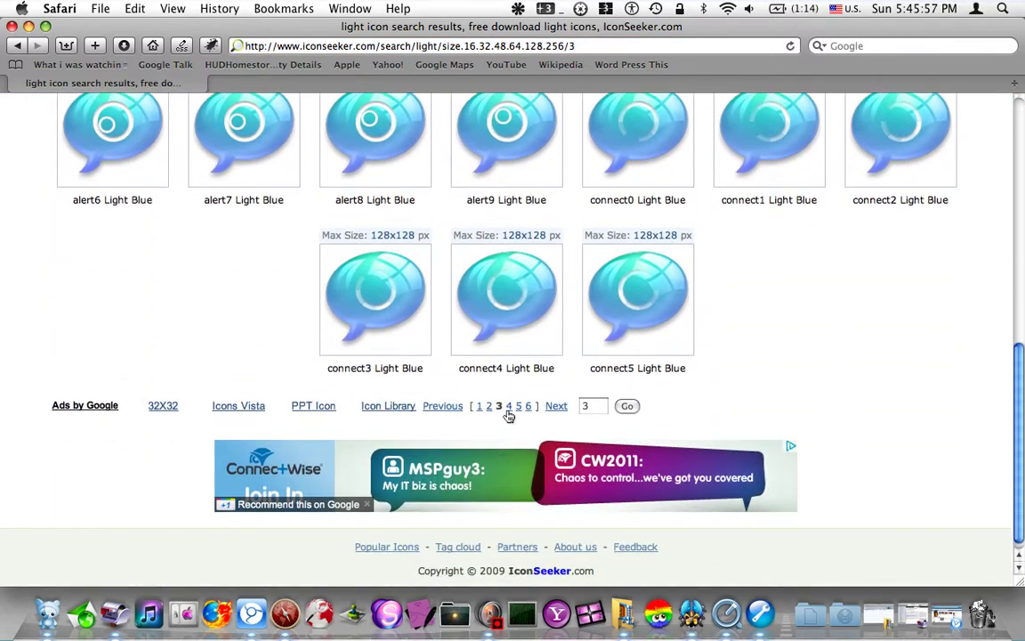
left_click(509, 408)
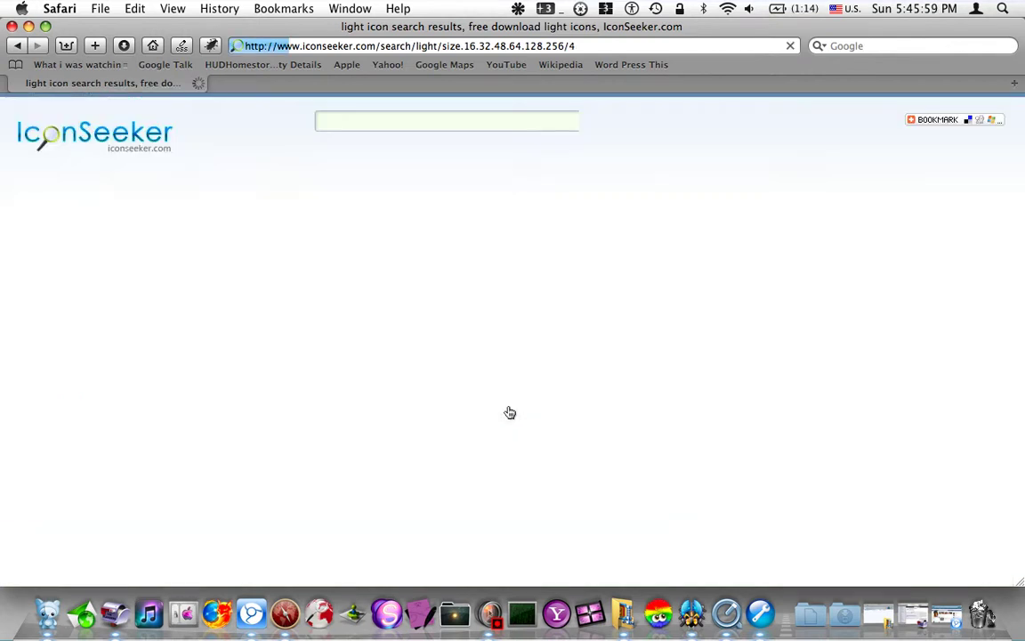
scroll(509, 411, "down", 2)
scroll(509, 411, "down", 2)
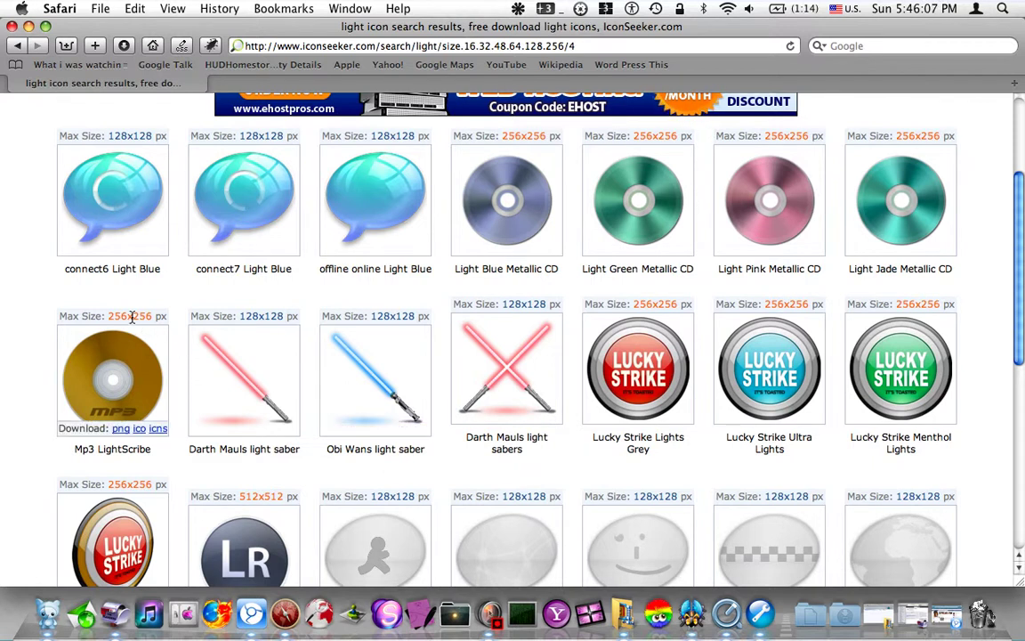
scroll(326, 456, "down", 8)
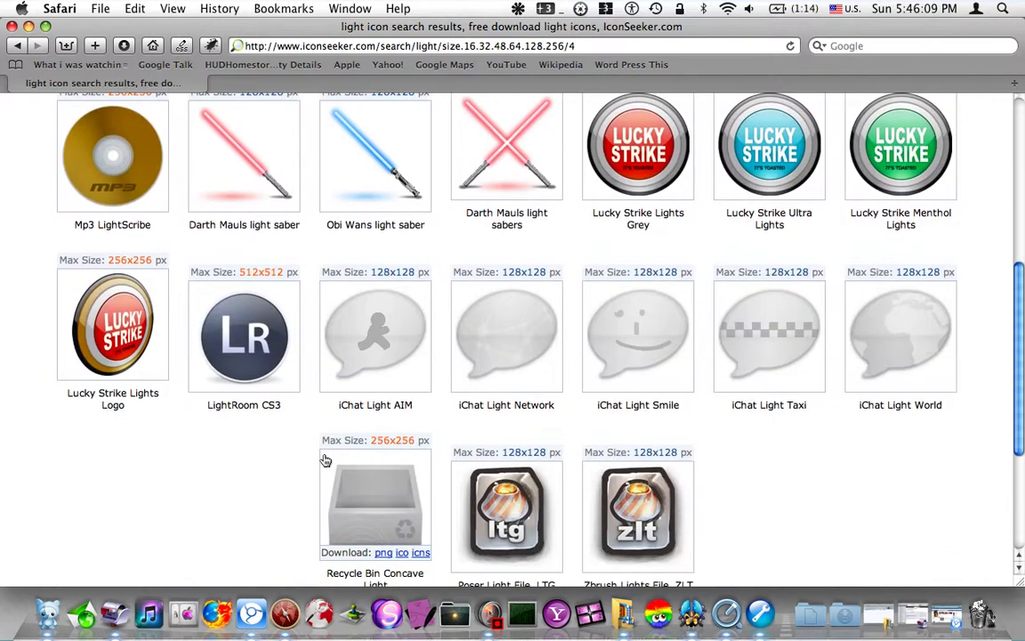
scroll(326, 454, "down", 1)
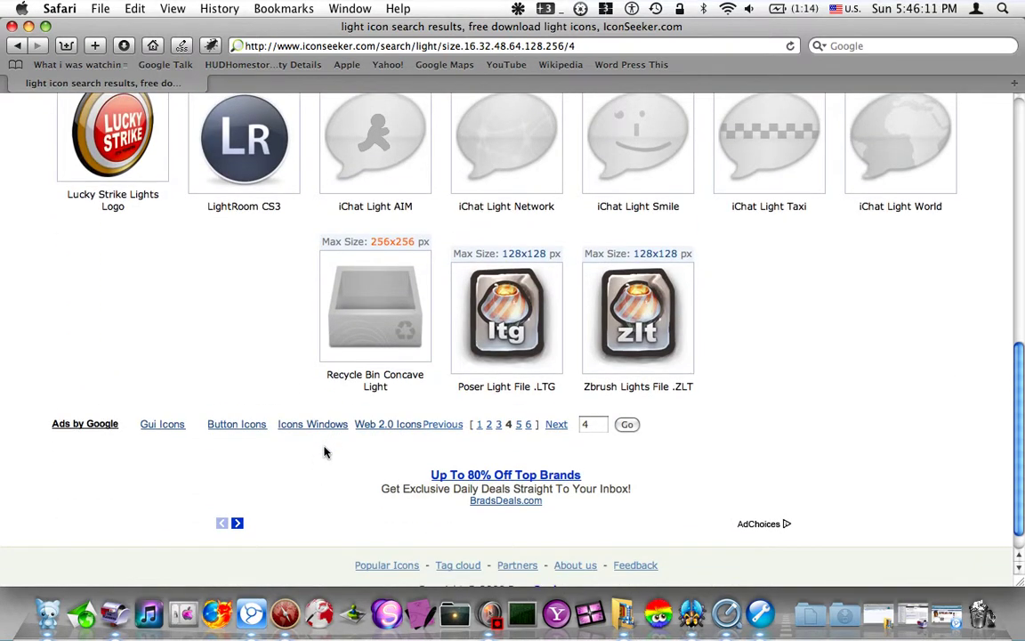
scroll(325, 452, "up", 6)
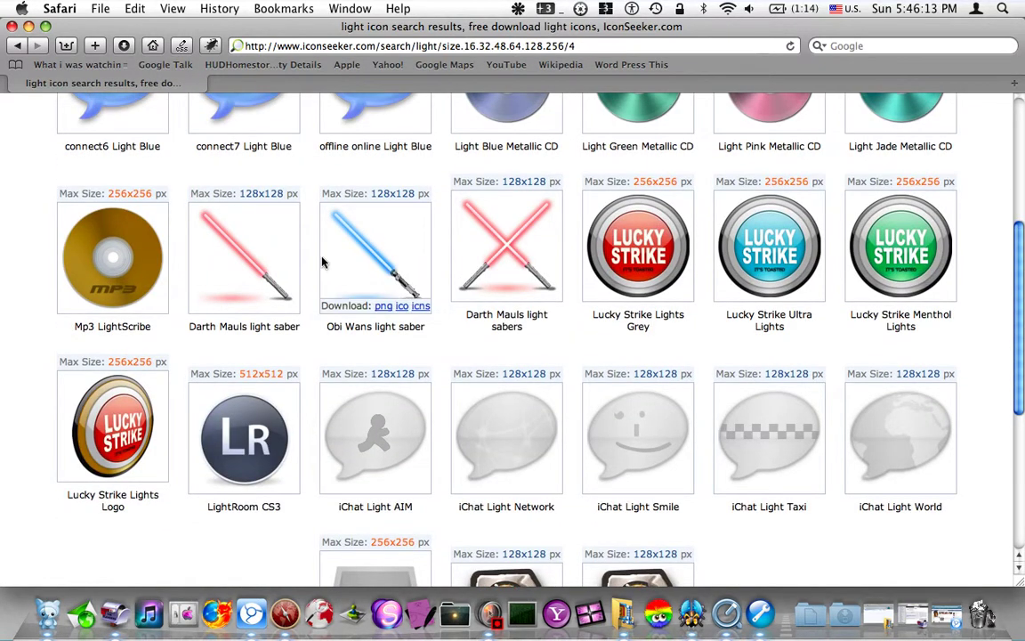
scroll(310, 253, "up", 5)
scroll(309, 252, "up", 1)
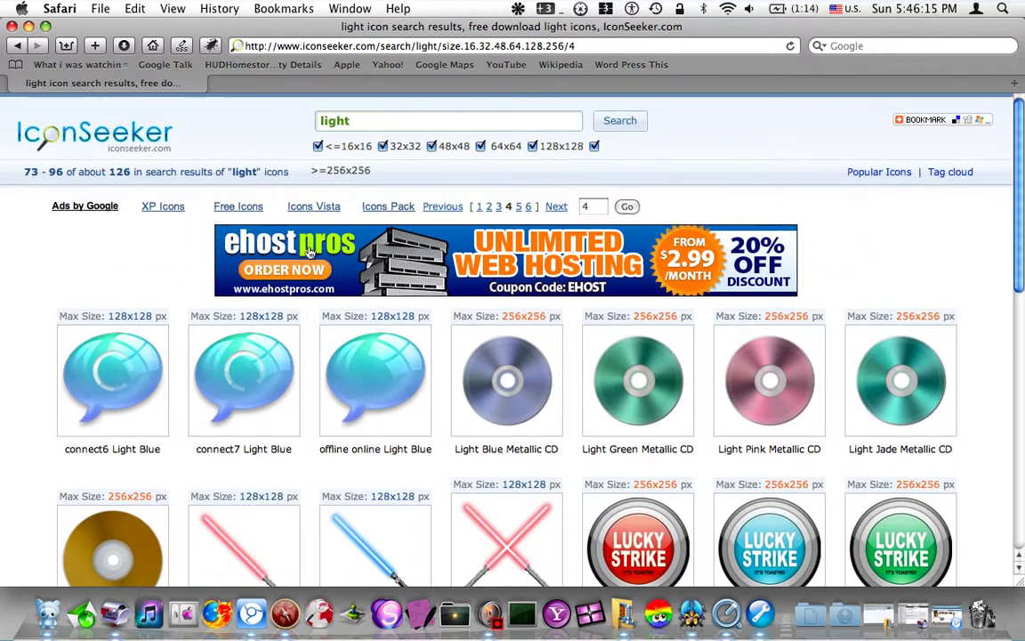